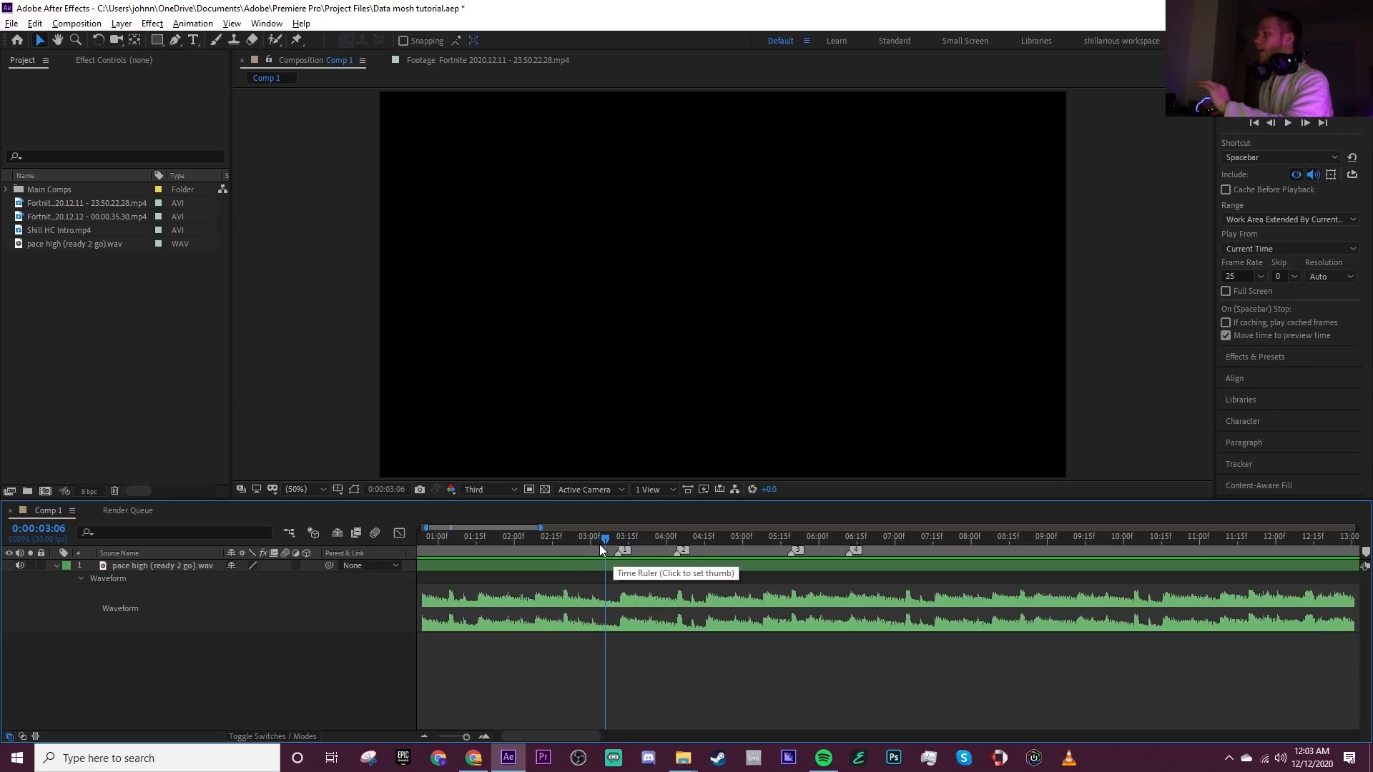
# Set the work area of Comp 1 to run from 0:00:03:09 to 0:00:08:15.
pyautogui.click(620, 536)
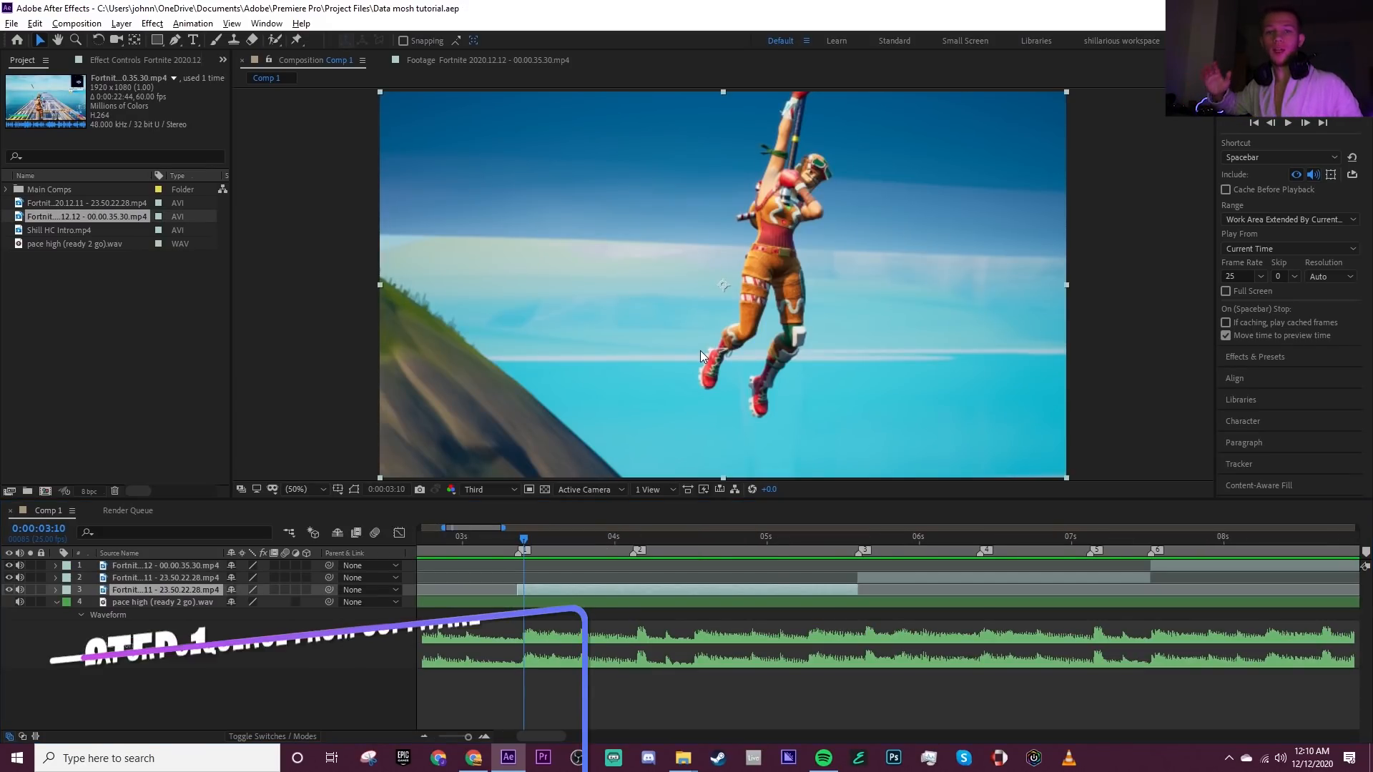
pyautogui.click(516, 543)
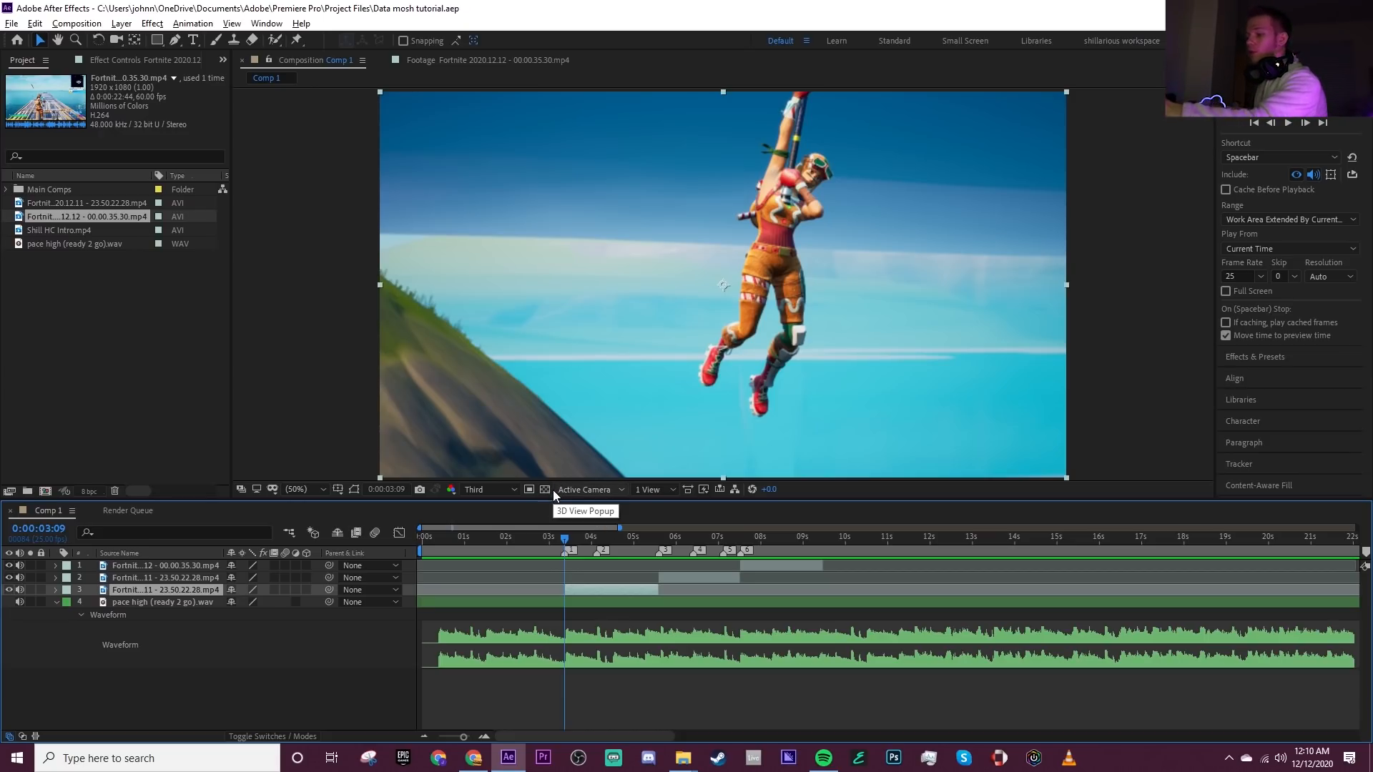
pyautogui.press('b')
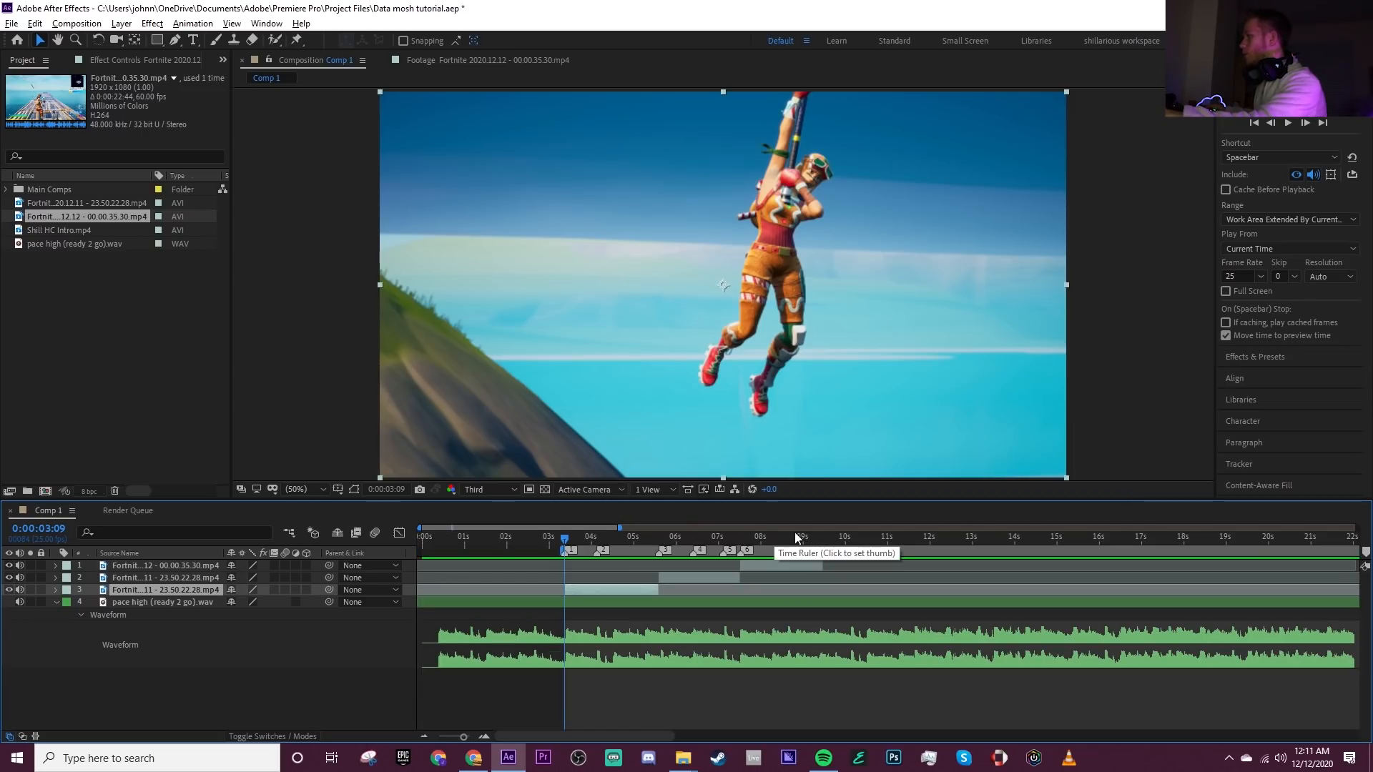
pyautogui.moveTo(771, 531); pyautogui.dragTo(787, 528)
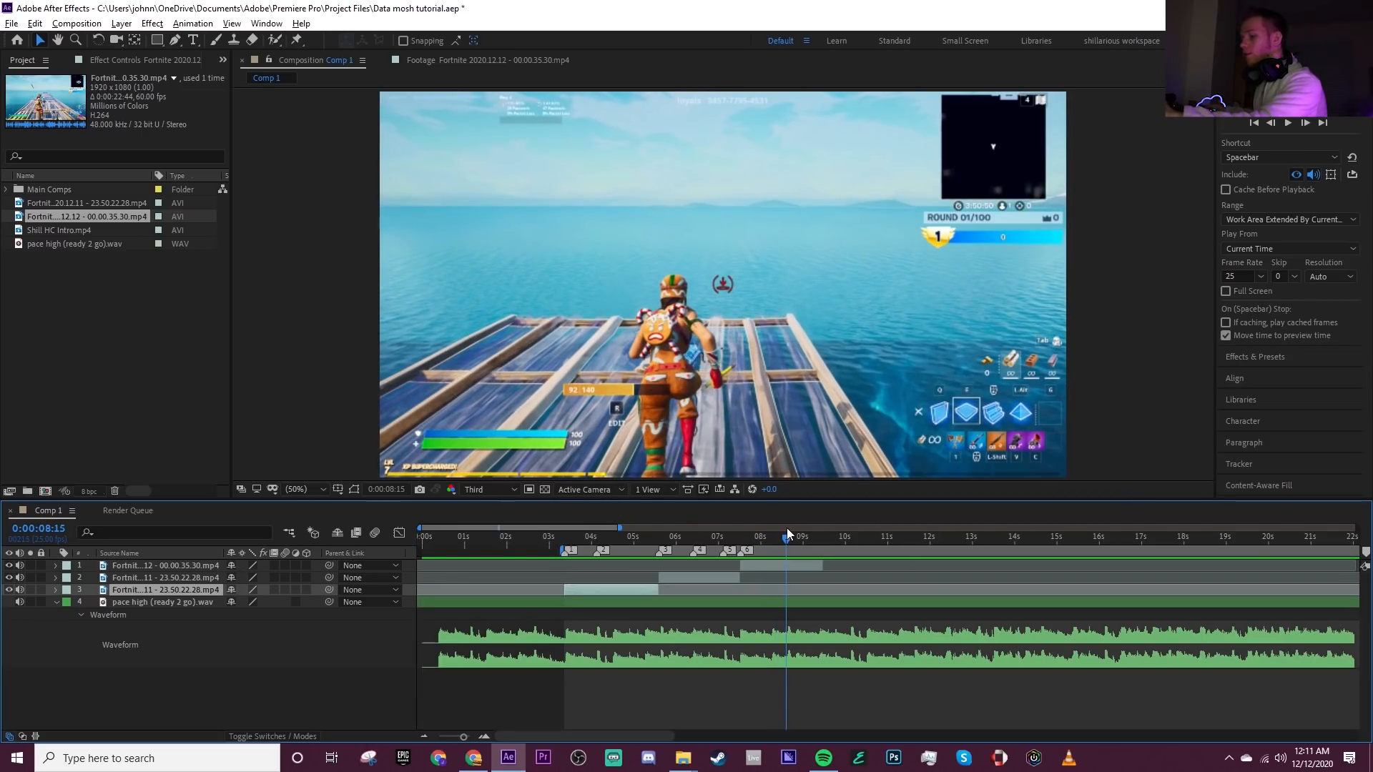
pyautogui.press('n')
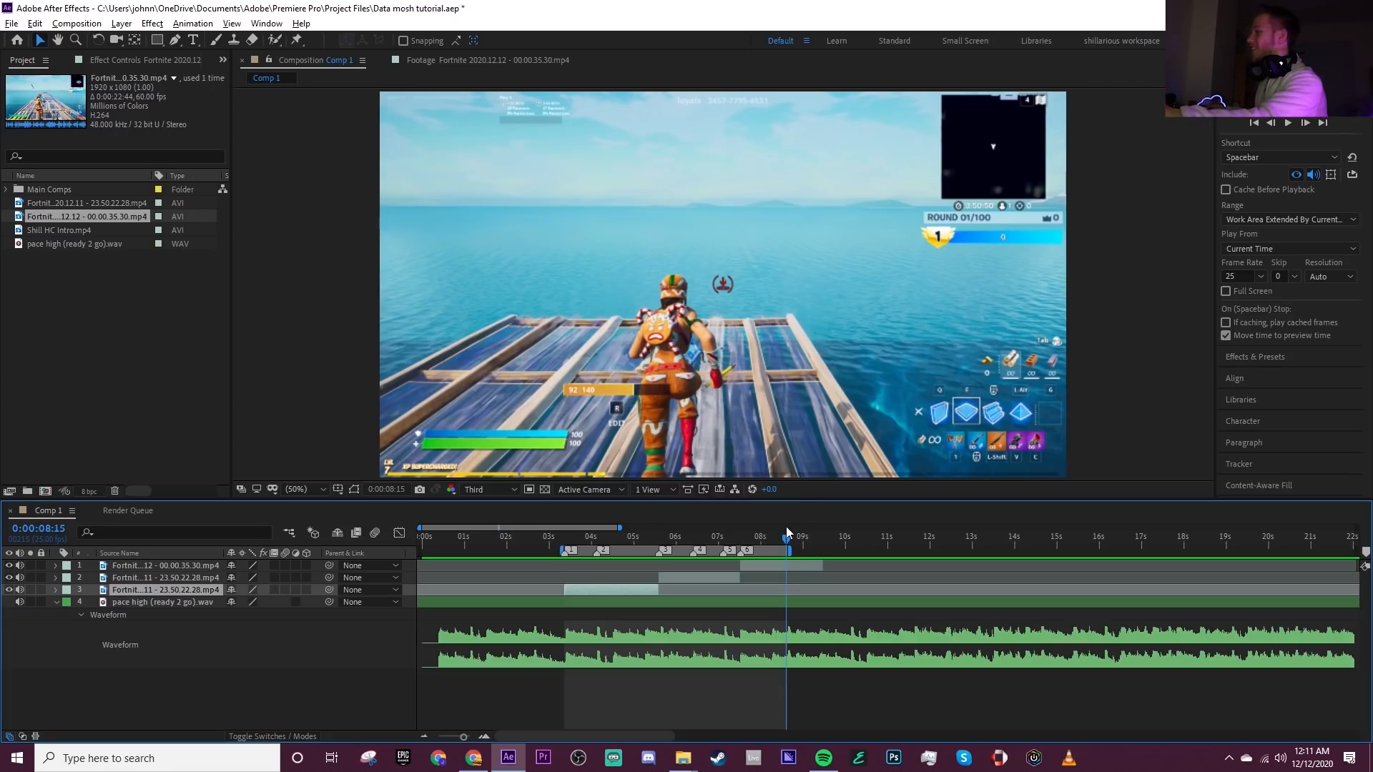
# Add Comp 1 to the render queue and render it as an AVI named export in the Datamosh tutorial folder.
pyautogui.click(76, 22)
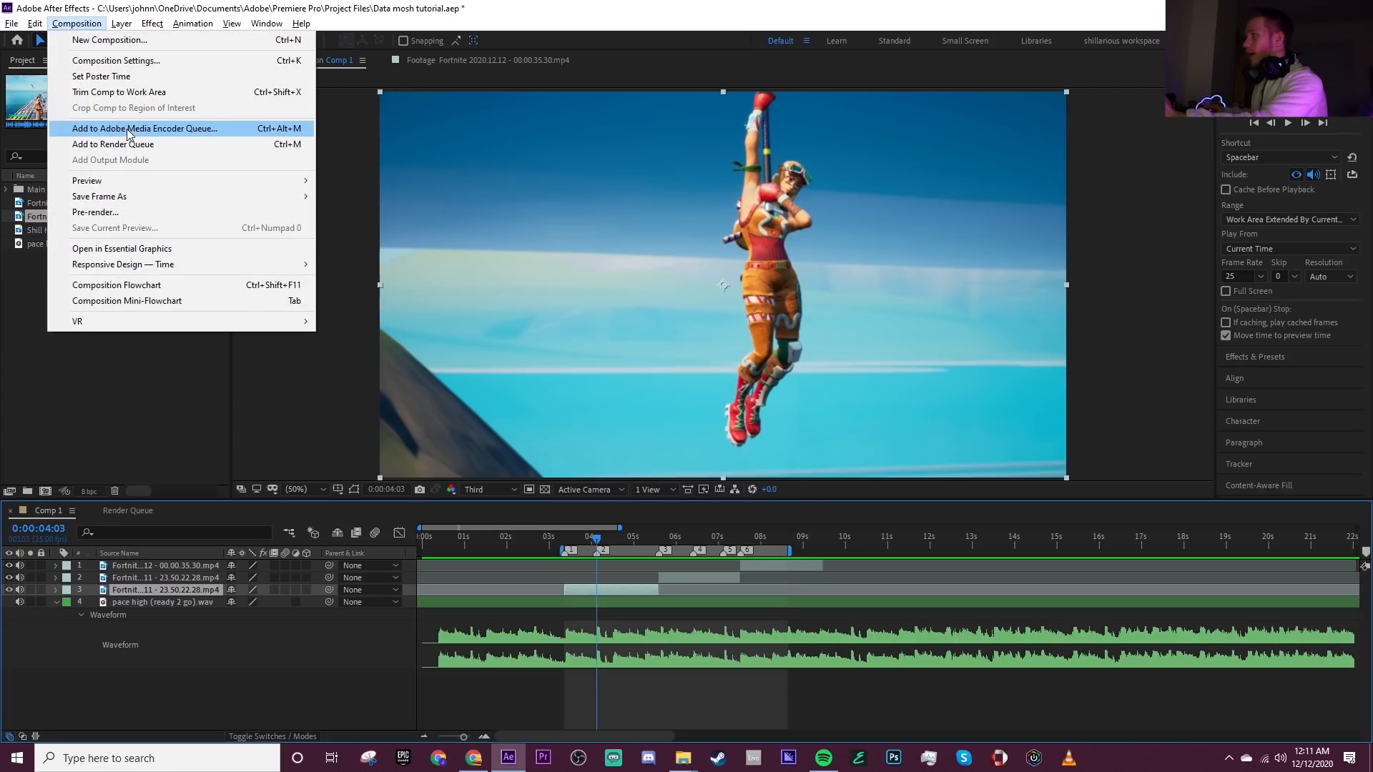
pyautogui.click(170, 143)
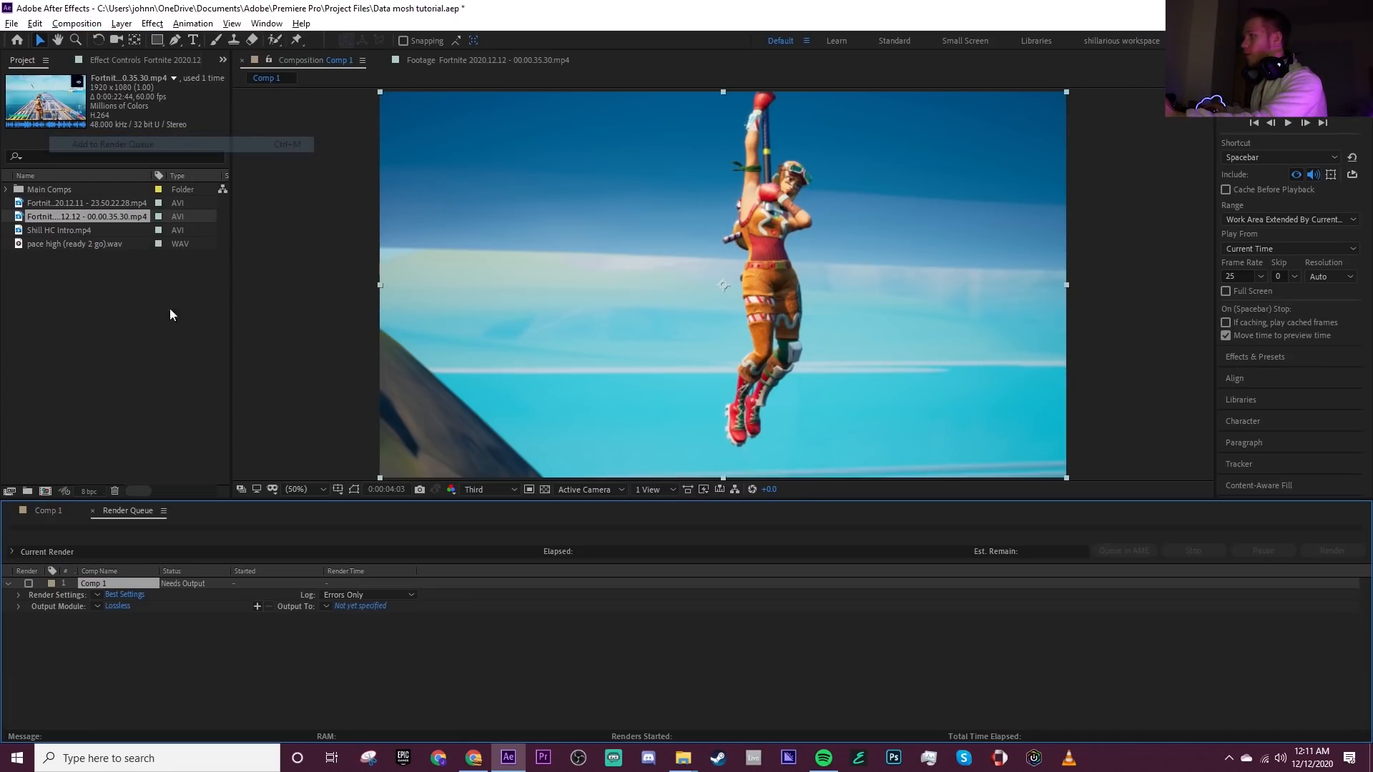
pyautogui.click(352, 605)
pyautogui.press('BackSpace')
pyautogui.write('export')
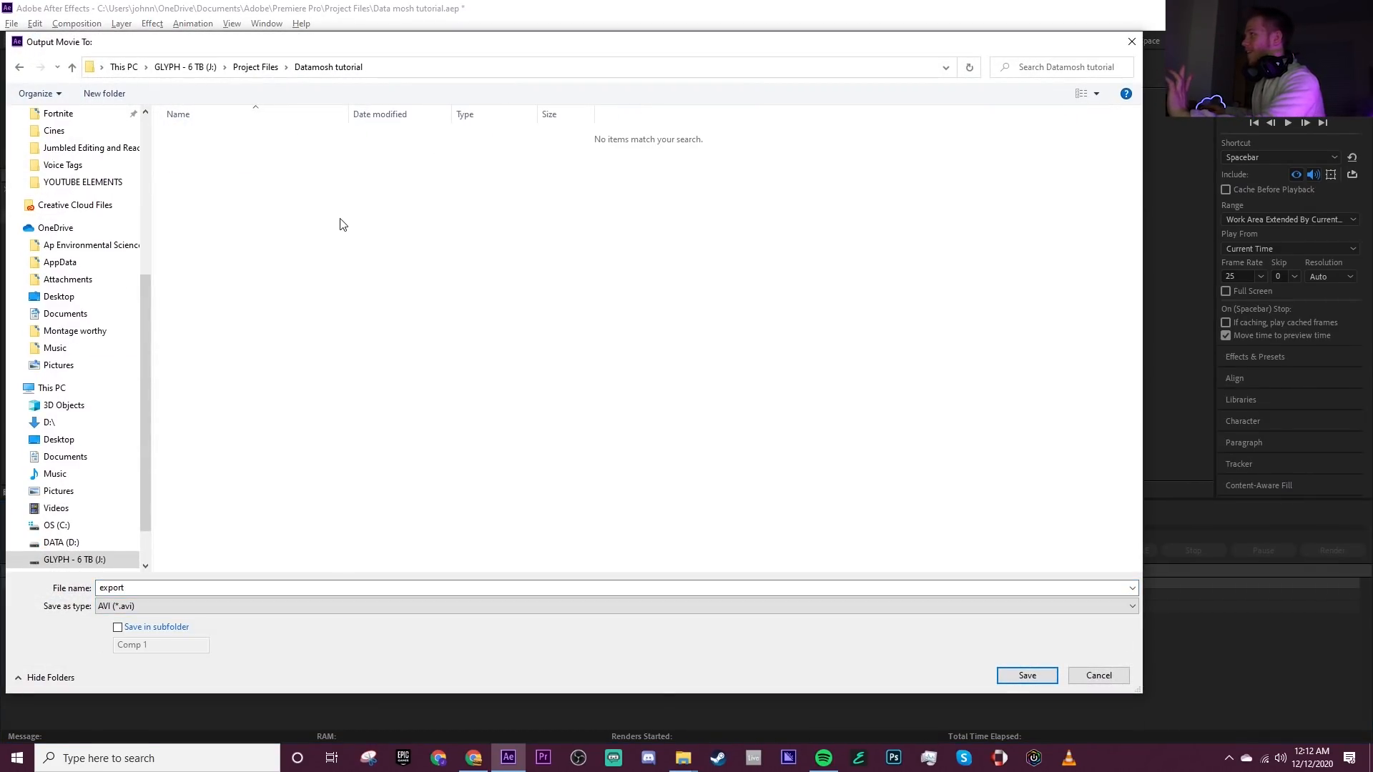
pyautogui.click(1030, 677)
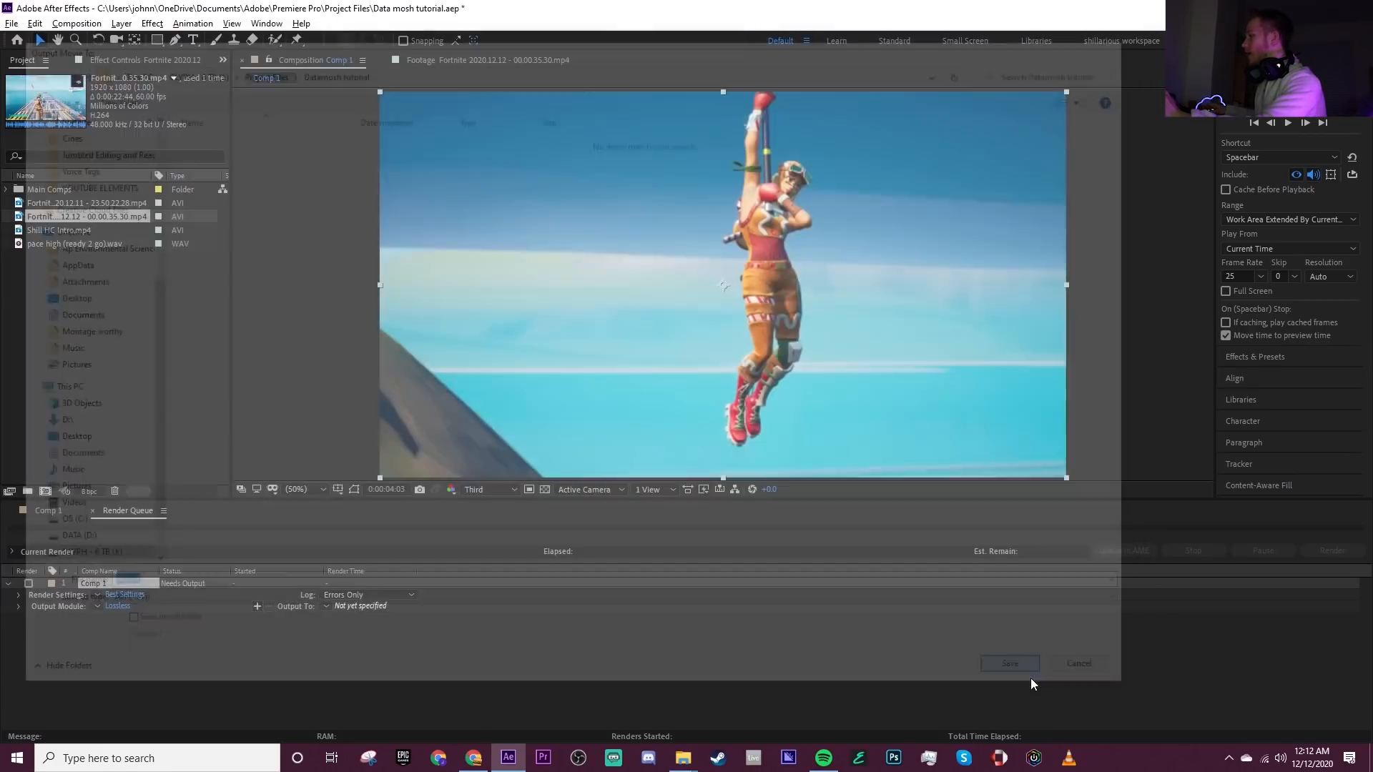
pyautogui.click(1332, 551)
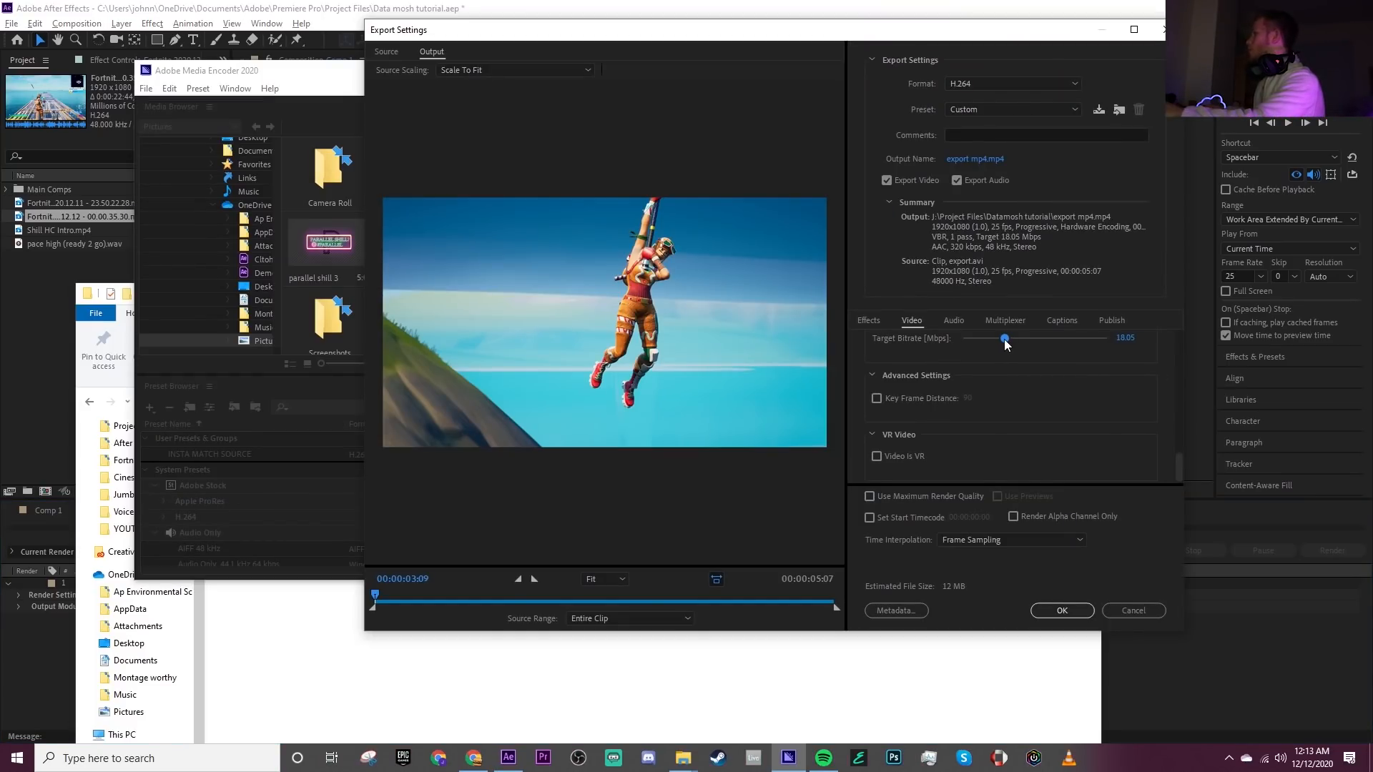
# Accept the H.264 export settings for export mp4.mp4 in Media Encoder and delete the original AVI export from the Datamosh tutorial folder.
pyautogui.click(1063, 611)
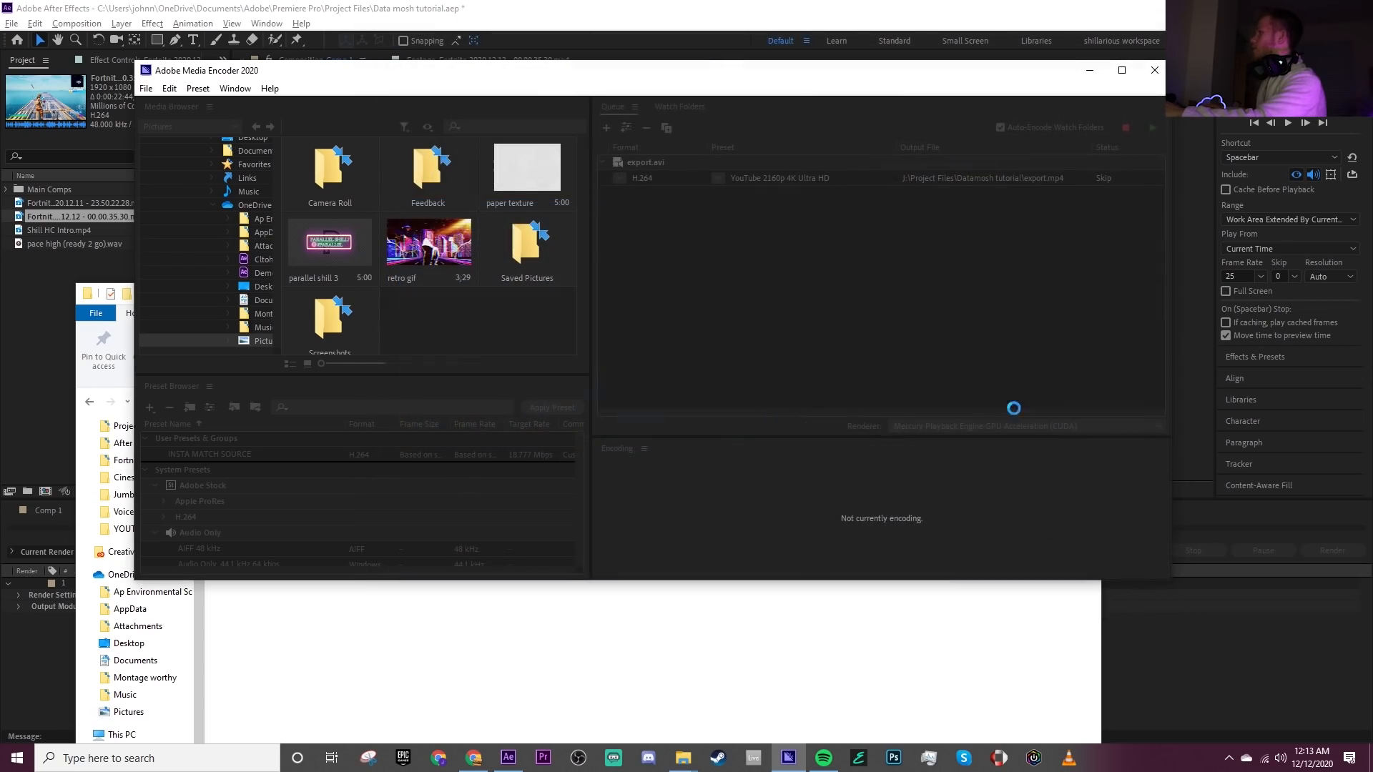
pyautogui.click(869, 625)
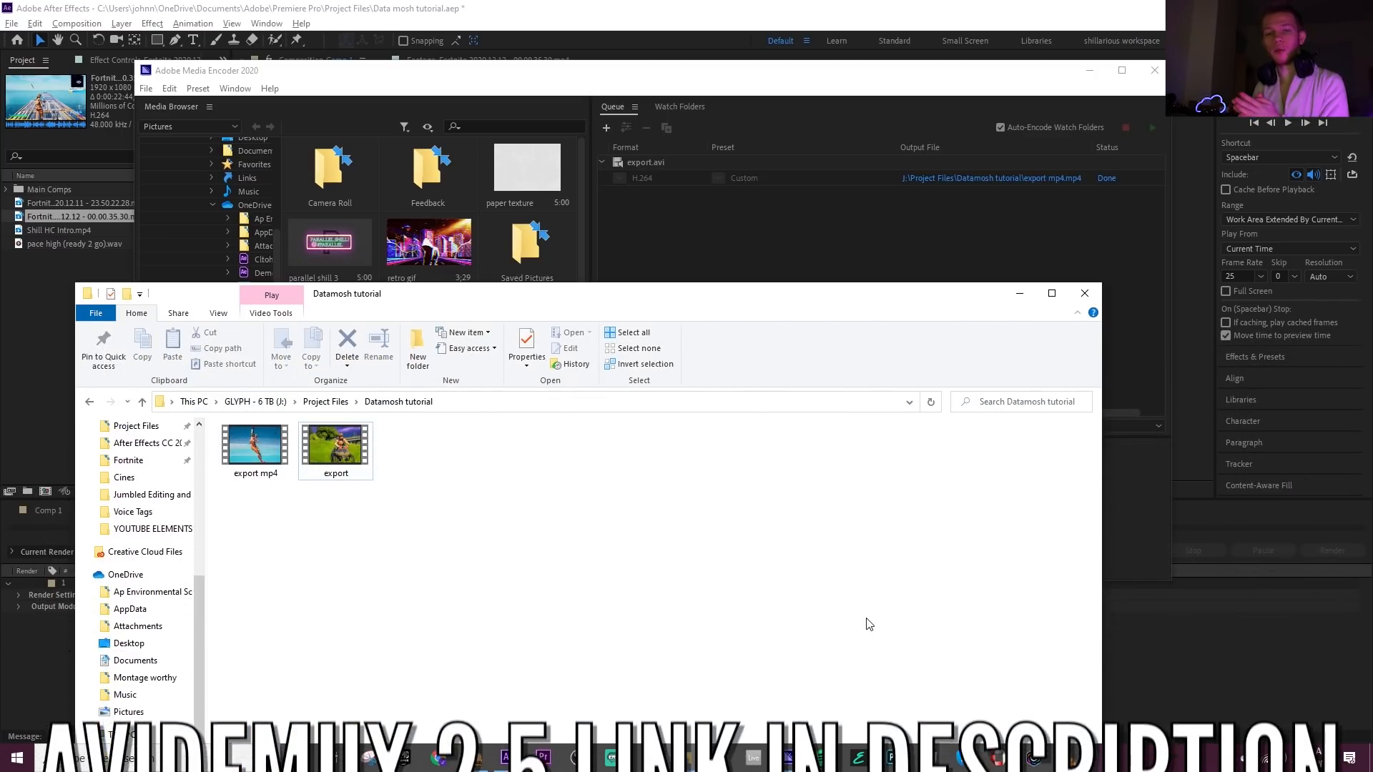
pyautogui.press('Delete')
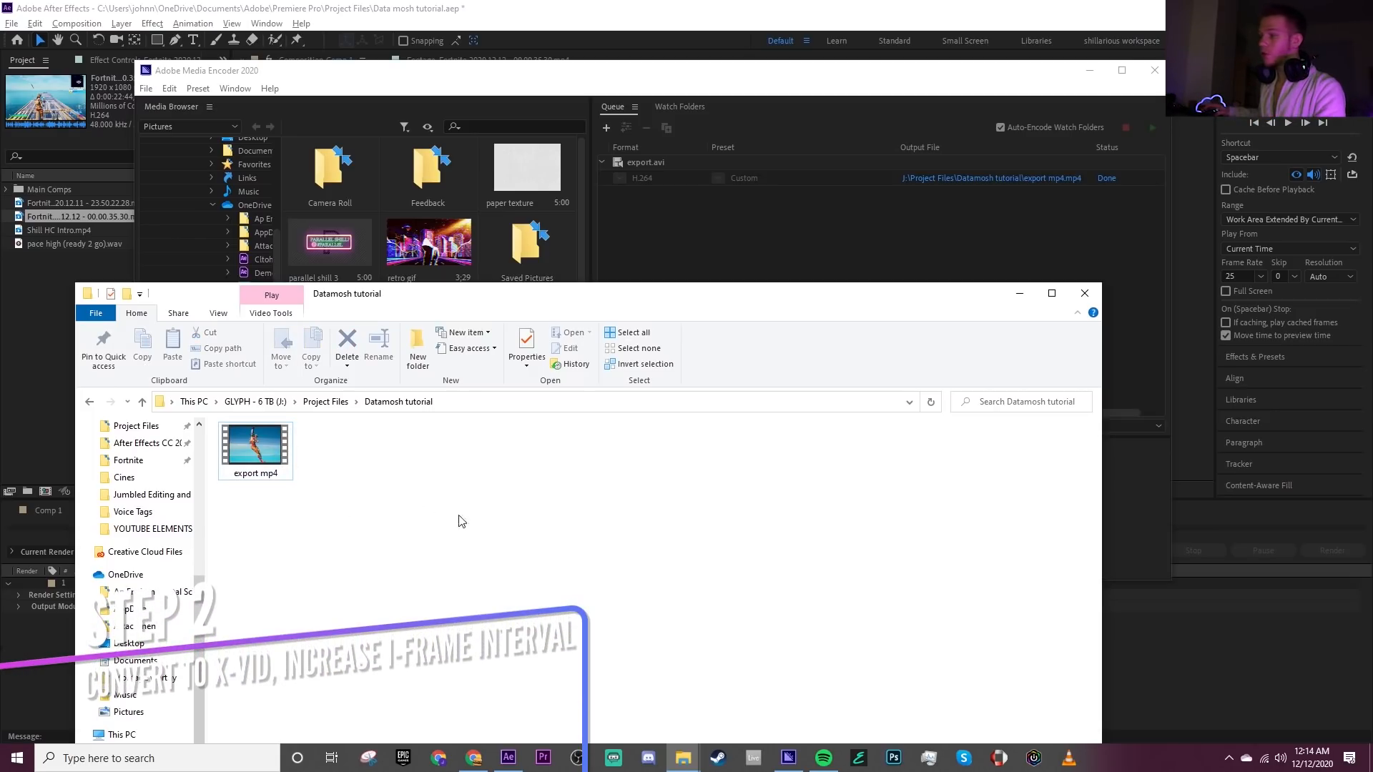
# Launch Avidemux 2.5, enlarging and repositioning its window over the other programs.
pyautogui.click(138, 765)
pyautogui.write('avid')
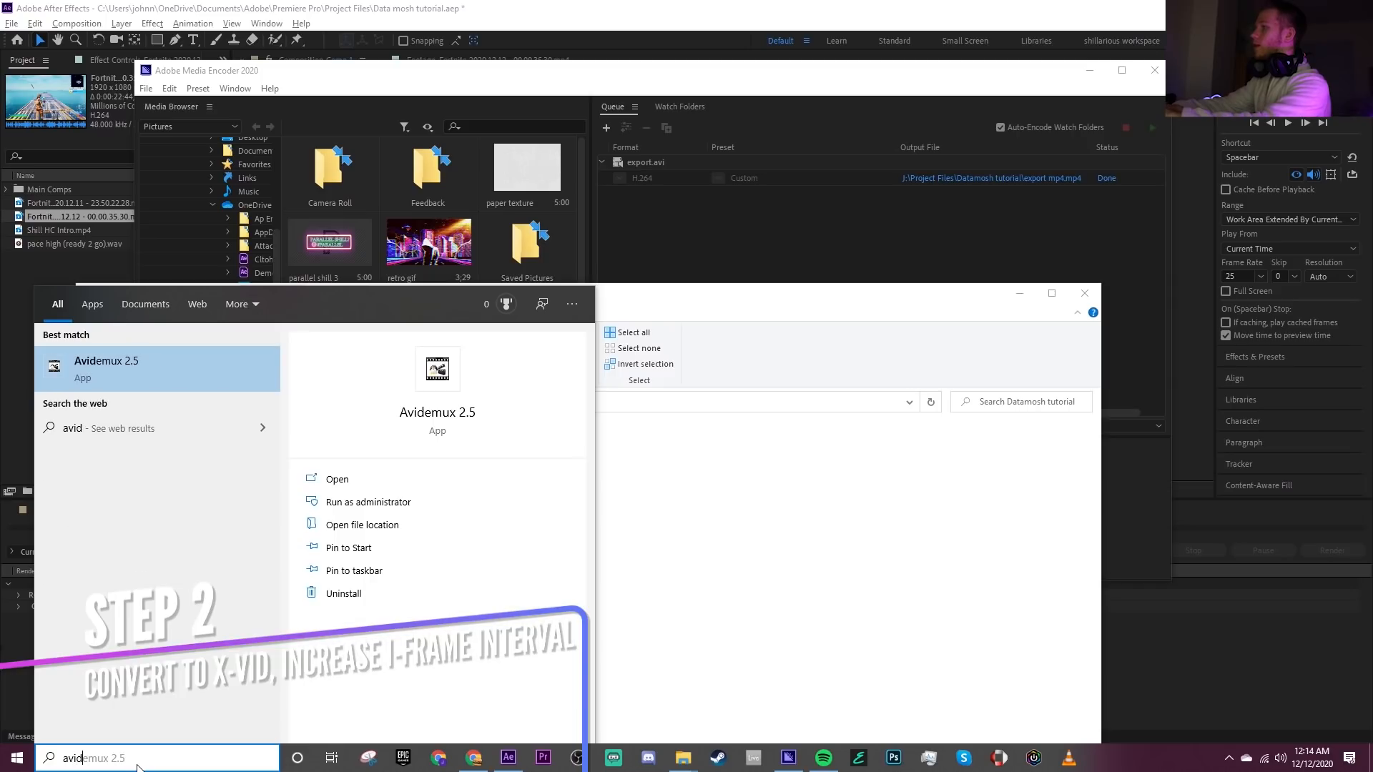
pyautogui.press('Return')
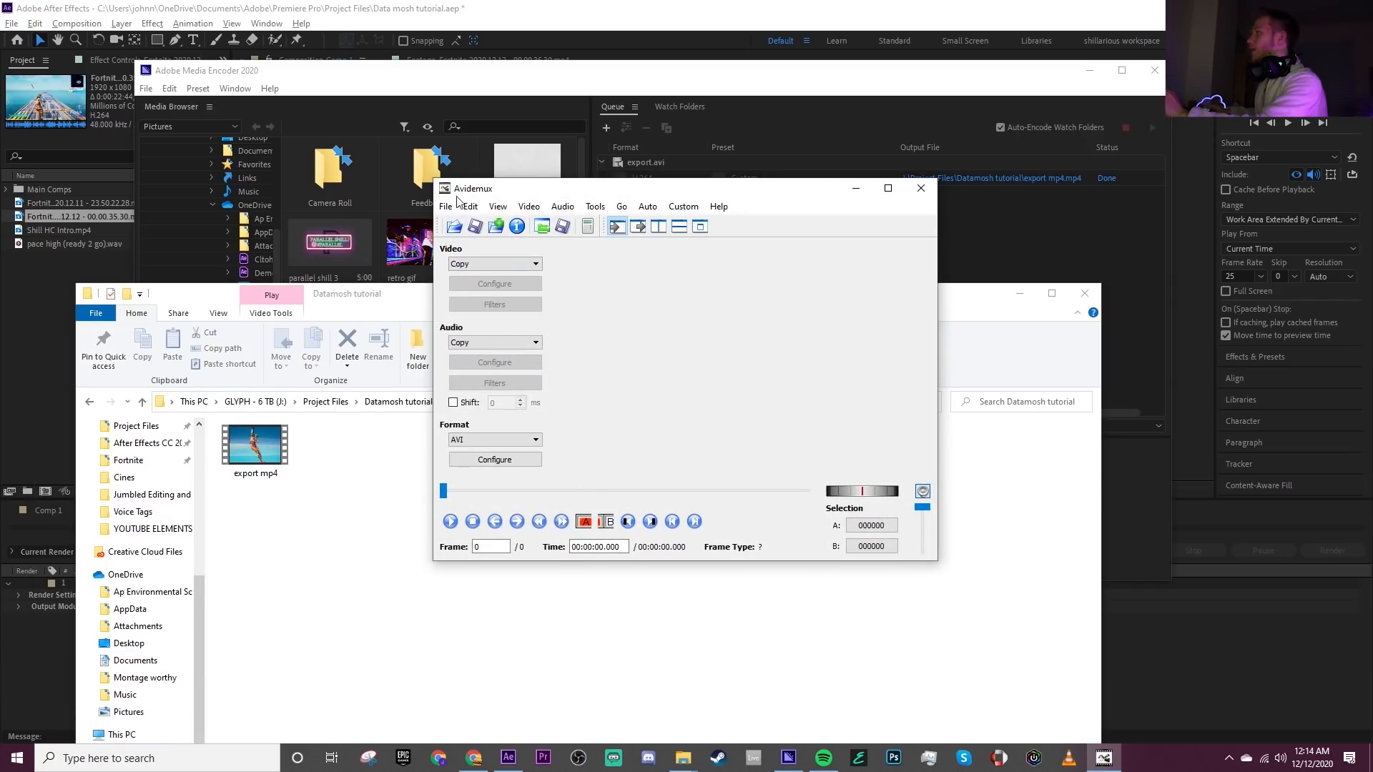
pyautogui.moveTo(566, 192); pyautogui.dragTo(491, 187)
pyautogui.moveTo(865, 176); pyautogui.dragTo(1077, 93)
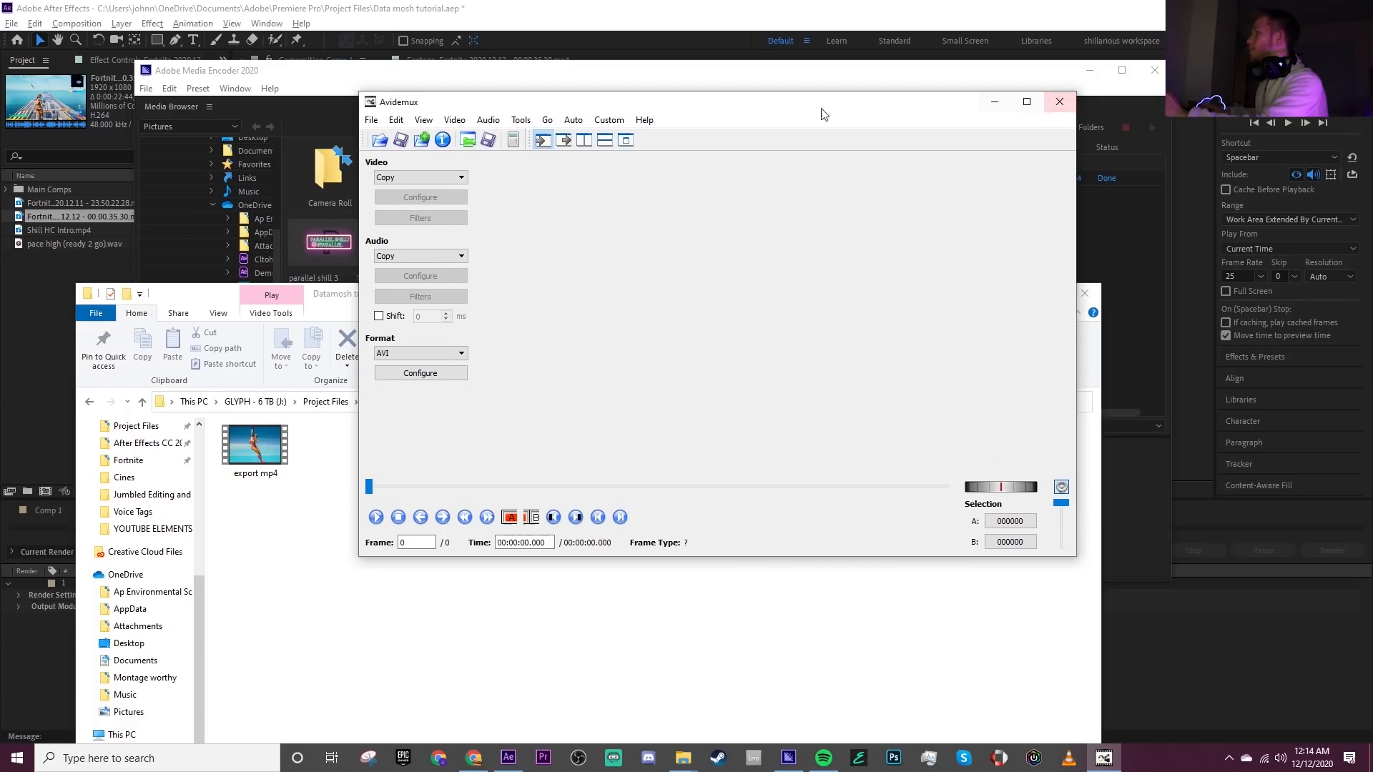
pyautogui.moveTo(730, 100); pyautogui.dragTo(668, 132)
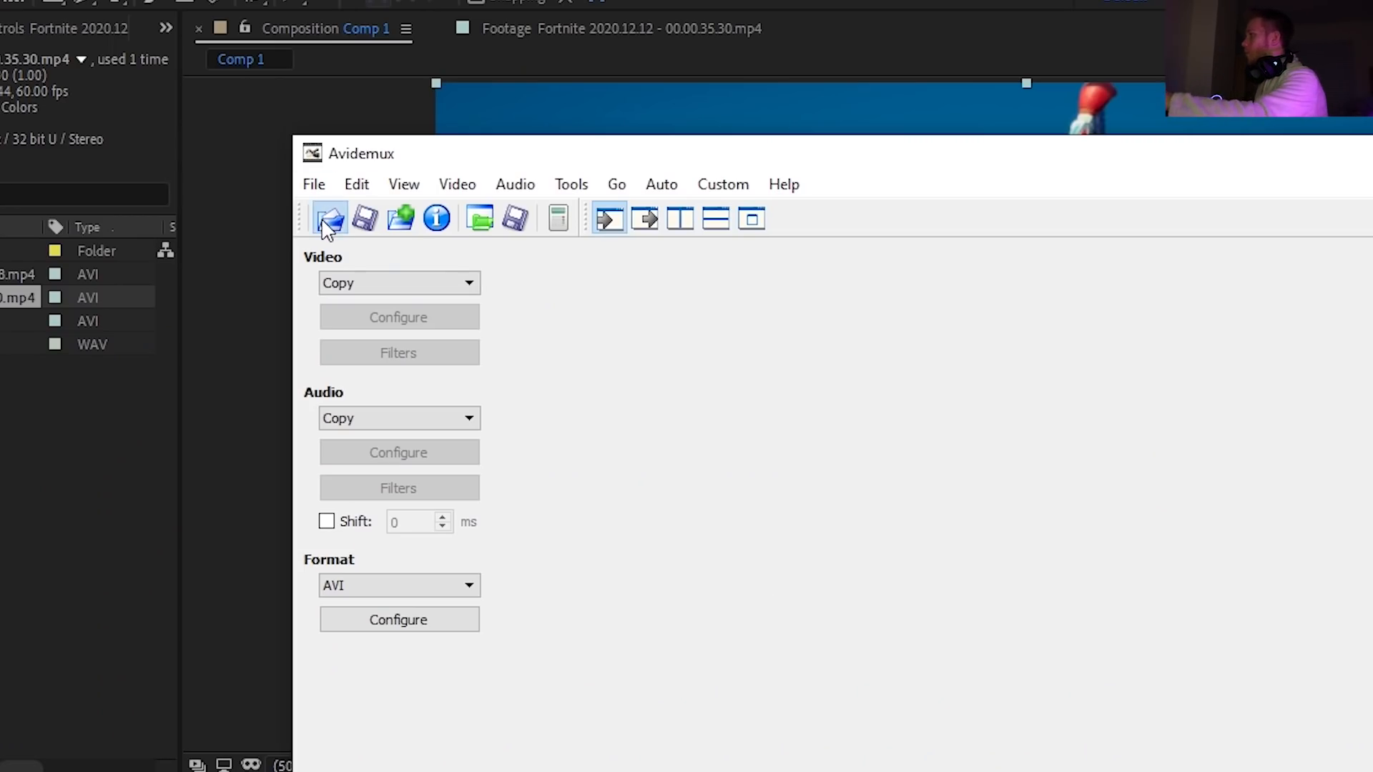
# Load the export mp4 video from the Datamosh tutorial folder, declining both the safe H.264 mode and the index rebuild.
pyautogui.click(328, 229)
pyautogui.doubleClick(484, 313)
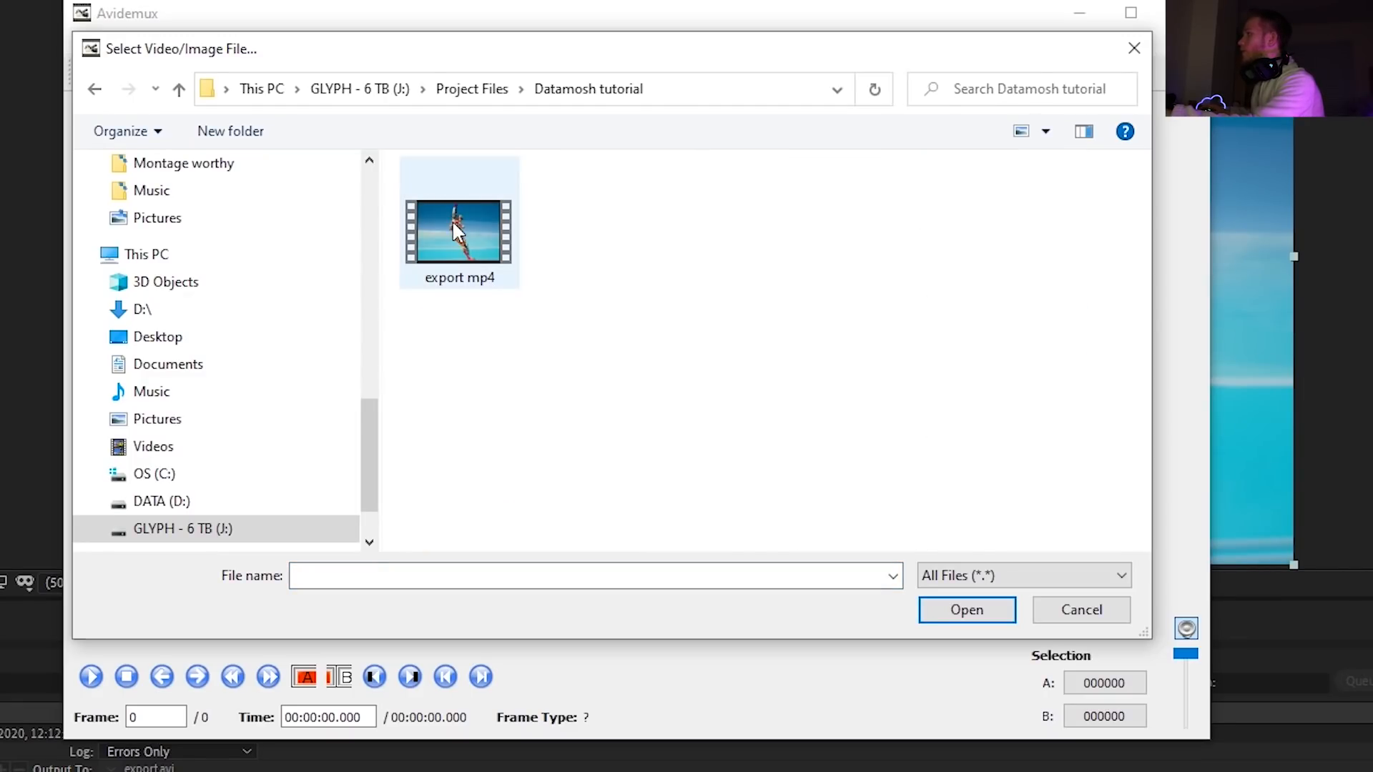
pyautogui.doubleClick(453, 230)
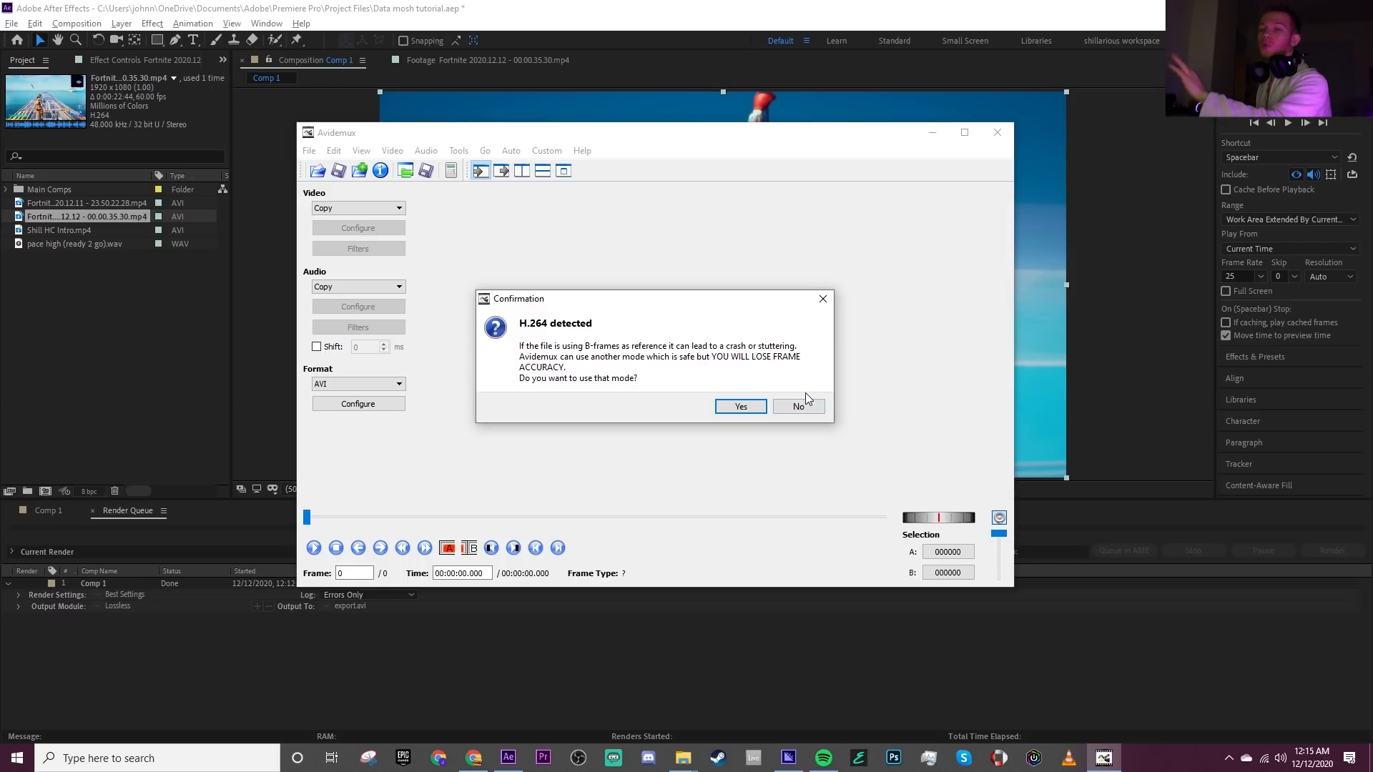
pyautogui.click(804, 397)
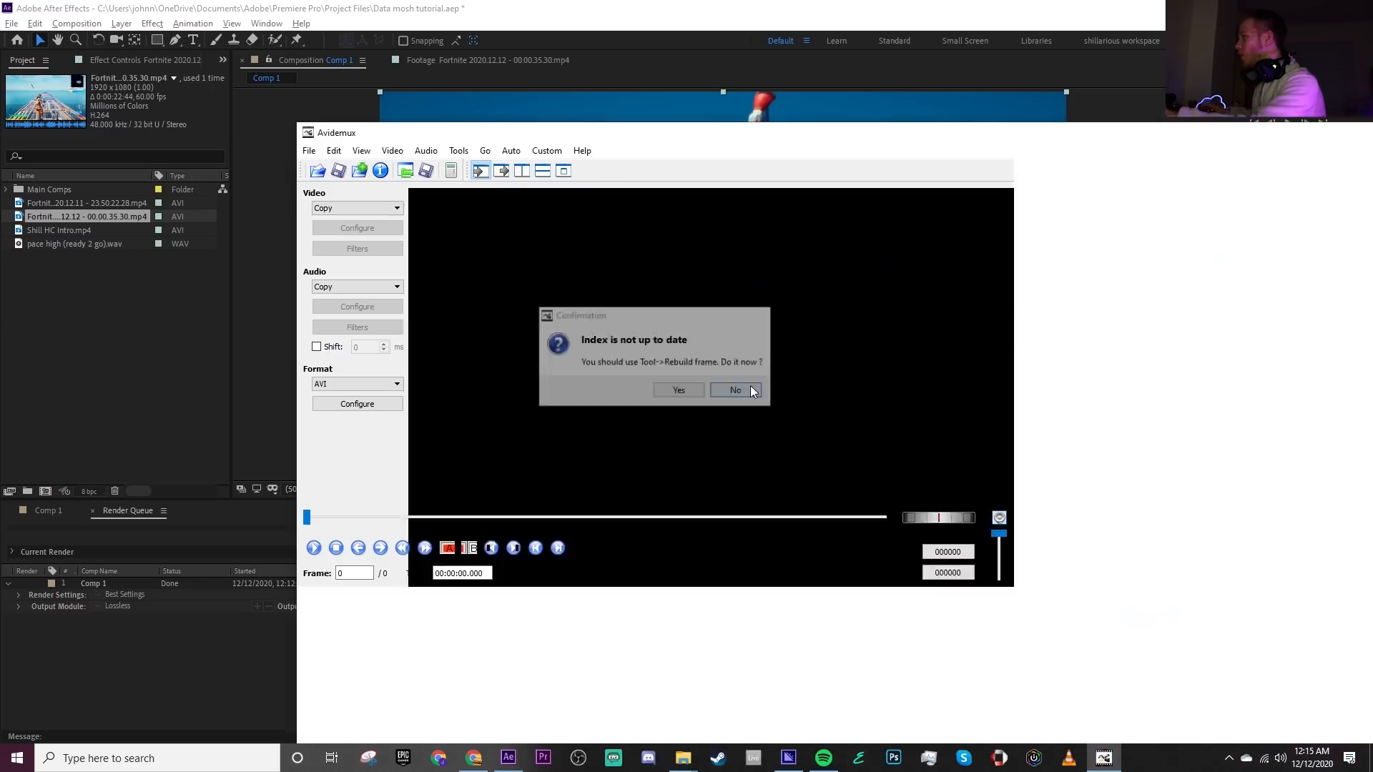
pyautogui.click(748, 388)
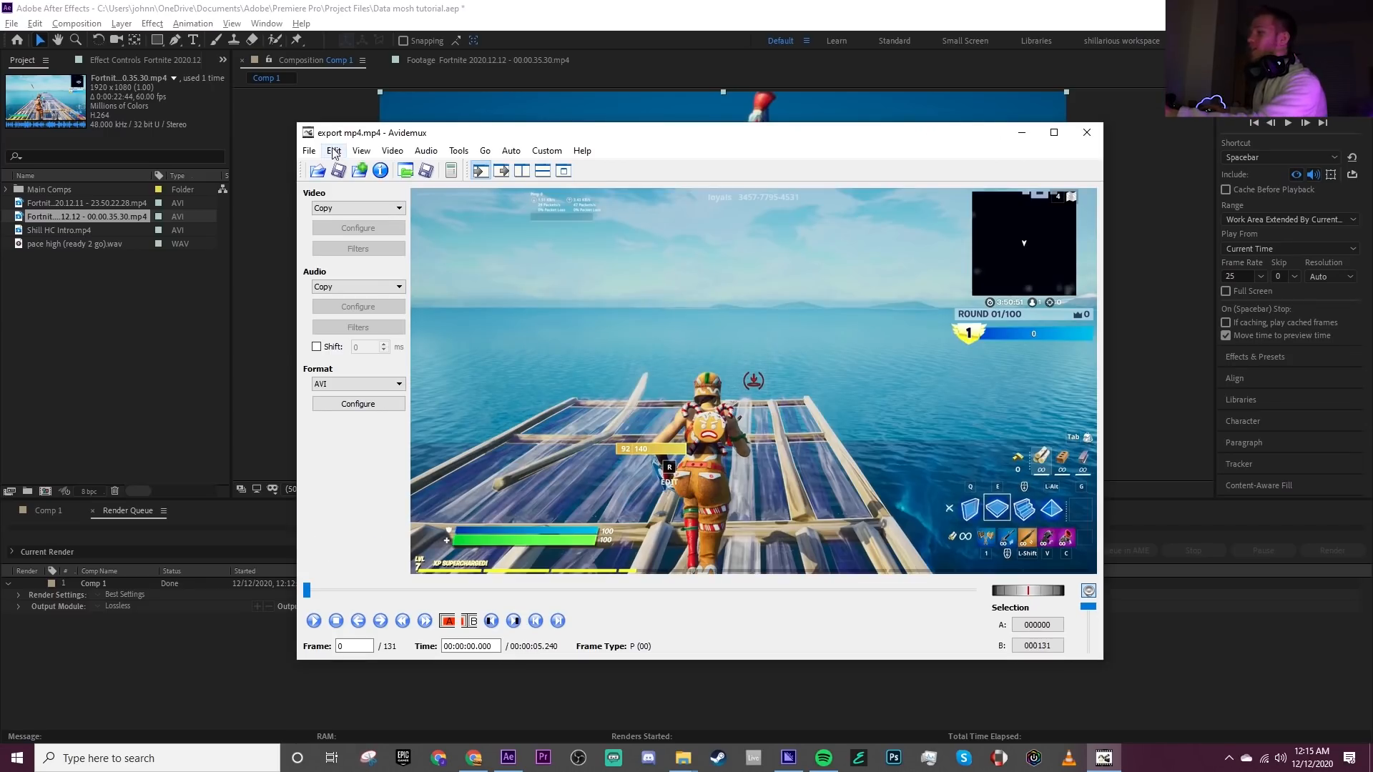
# Set the video codec to MPEG-4 ASP (Xvid) and configure its maximum I-frame interval as 999999999.
pyautogui.click(351, 209)
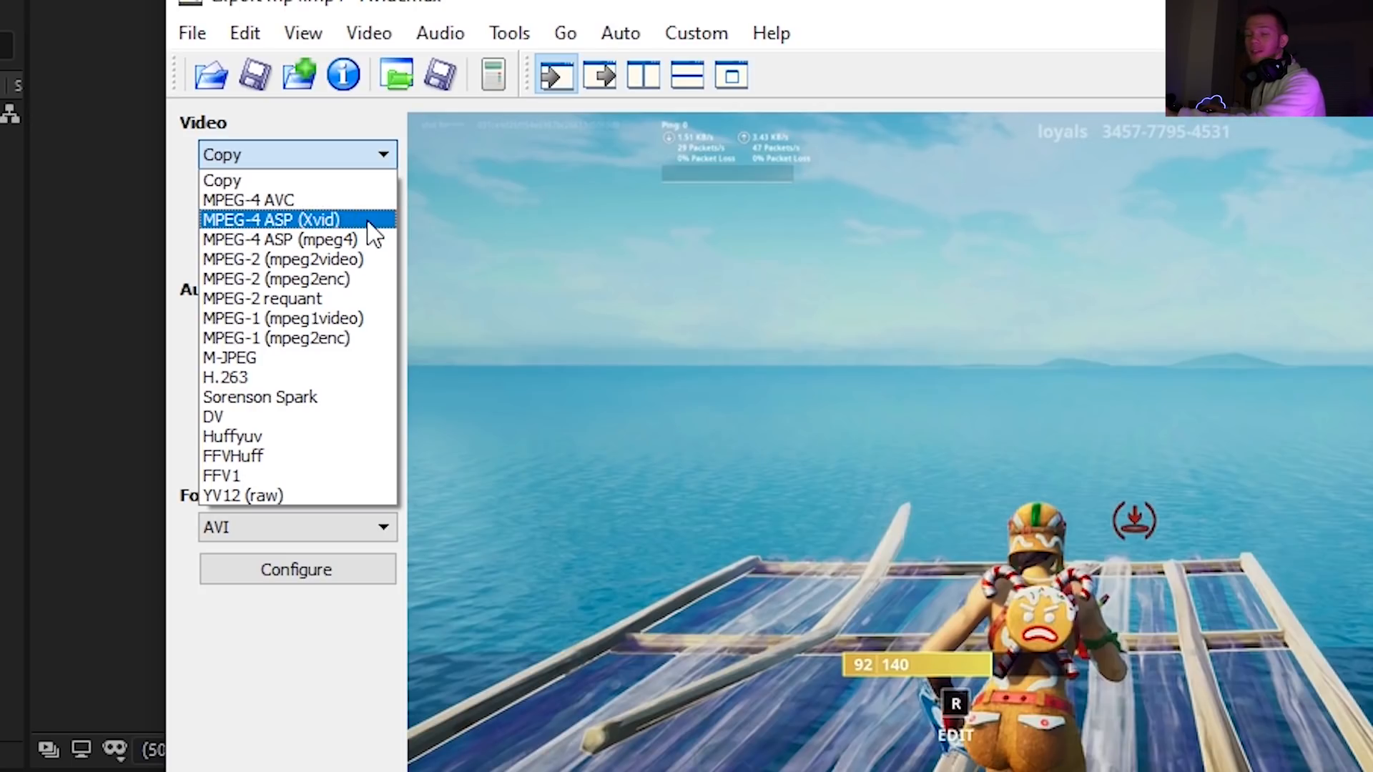
pyautogui.click(365, 222)
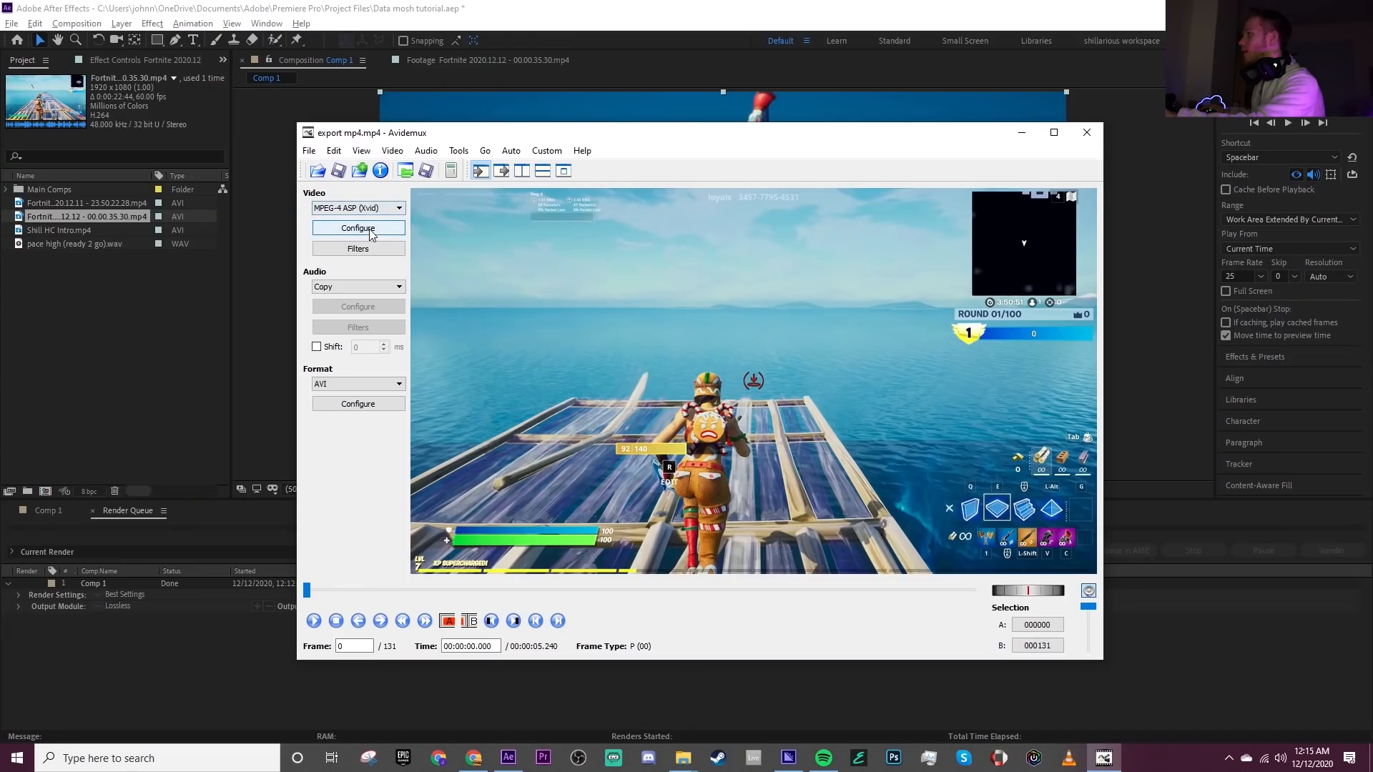
pyautogui.click(379, 229)
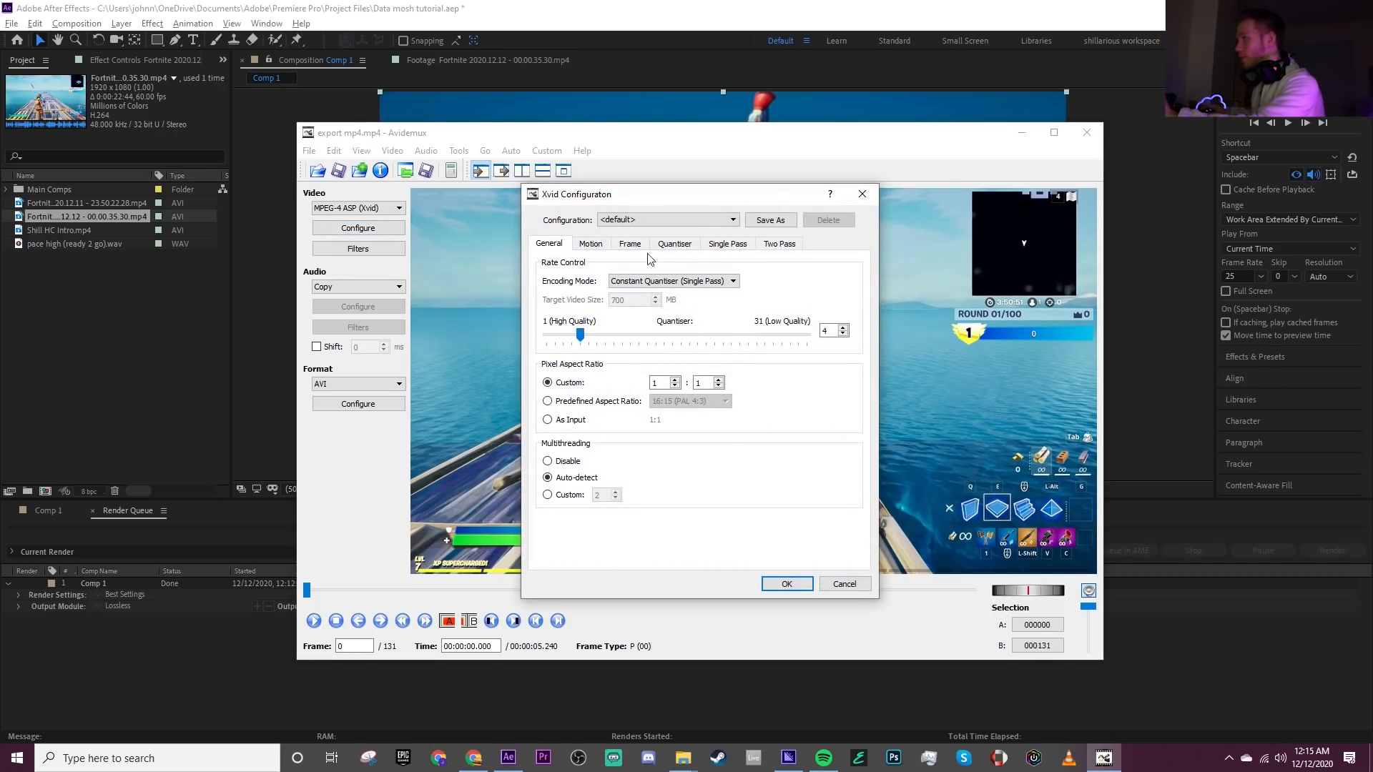
pyautogui.click(629, 249)
pyautogui.click(676, 387)
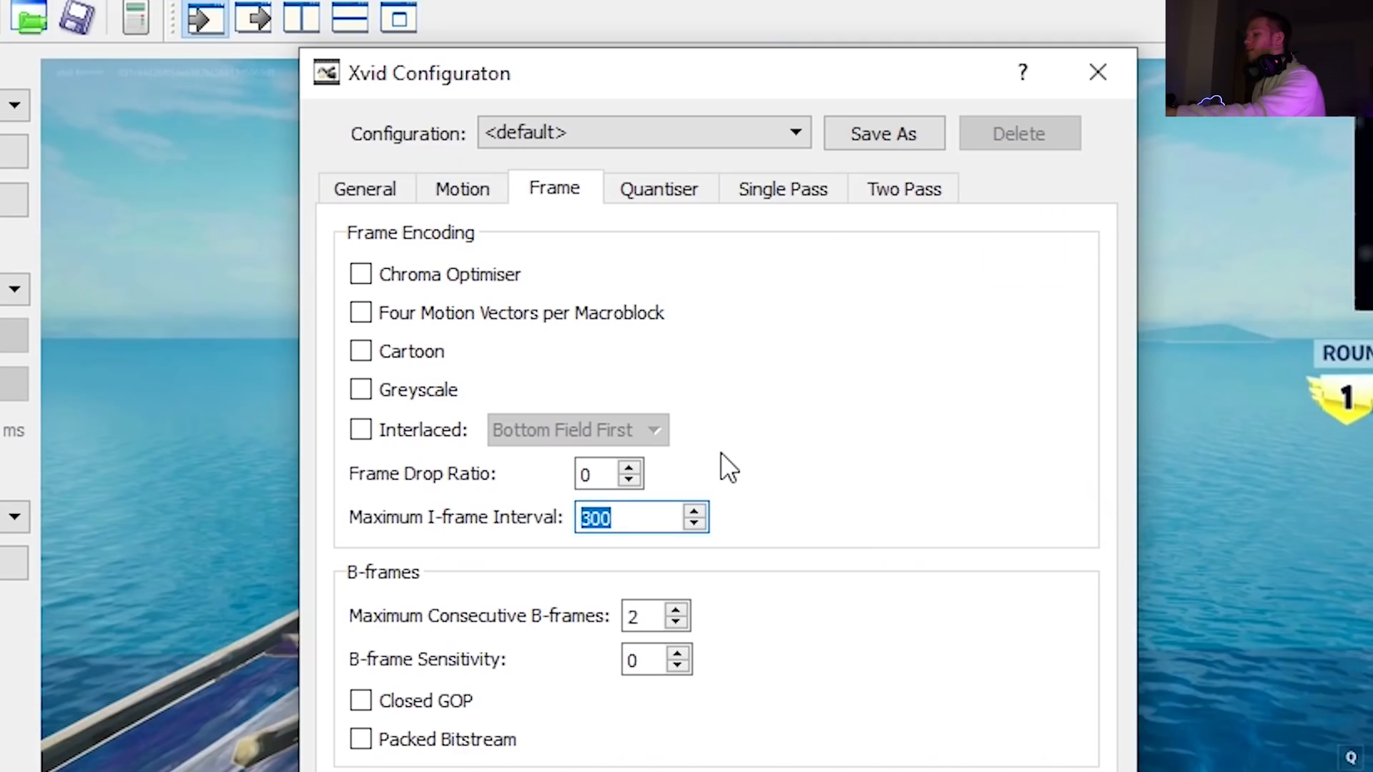
pyautogui.write('999999999')
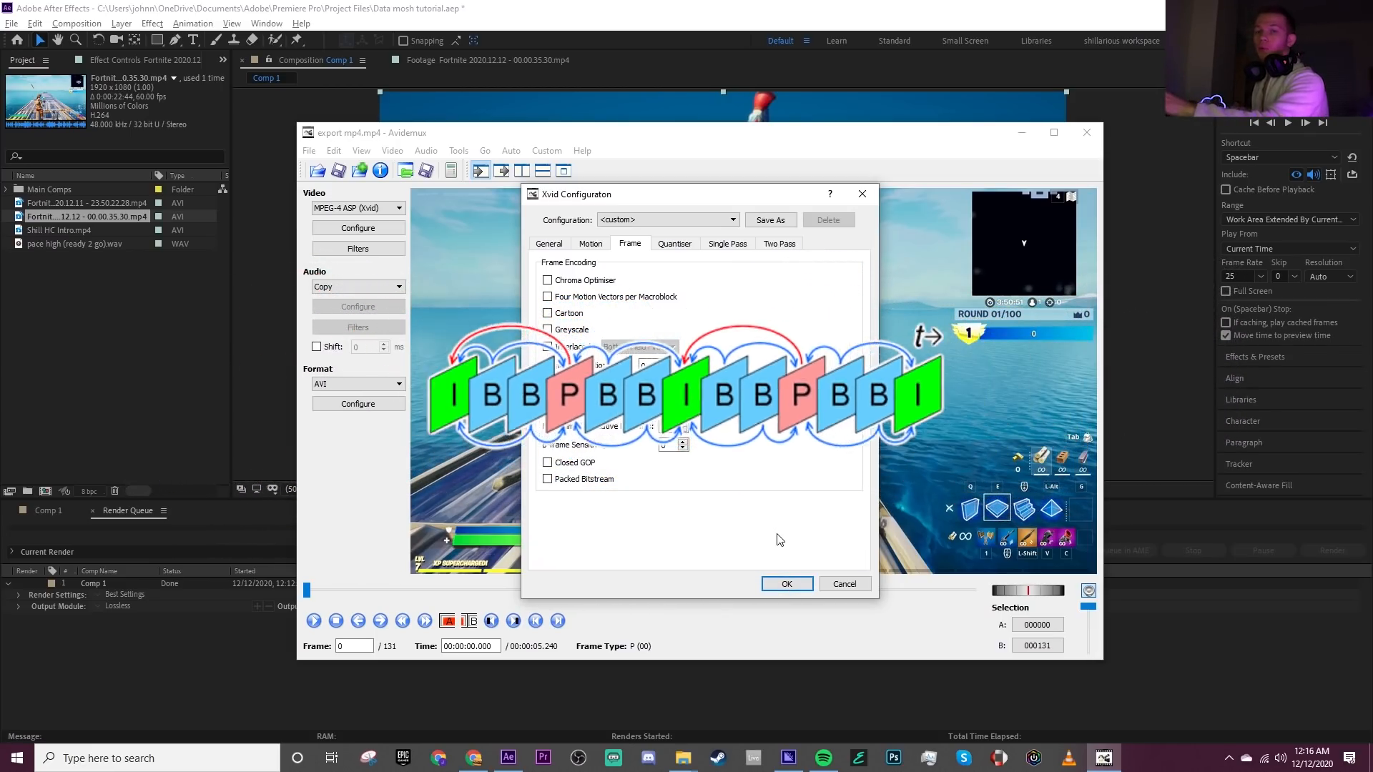
pyautogui.click(784, 582)
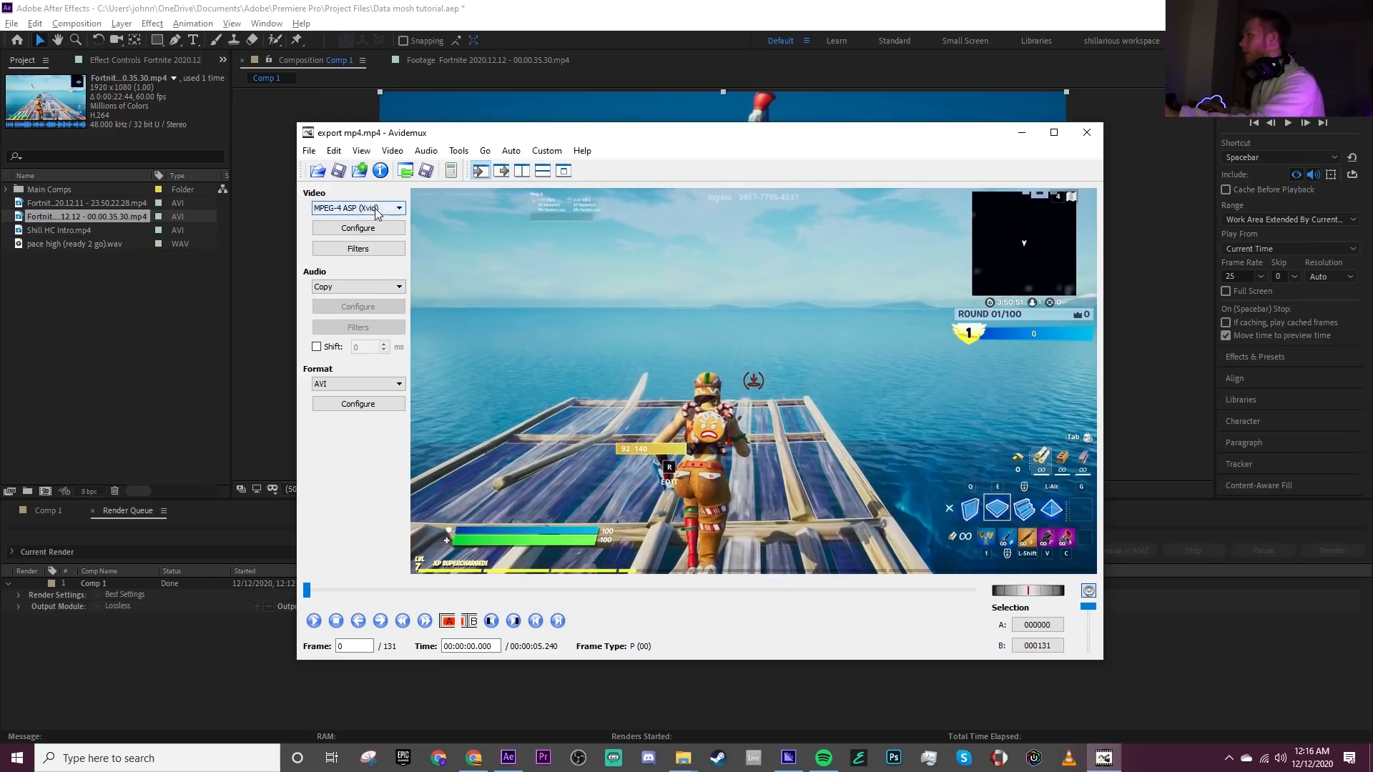
# Save the Xvid-encoded video as mosh 1 in the Datamosh tutorial folder.
pyautogui.click(338, 170)
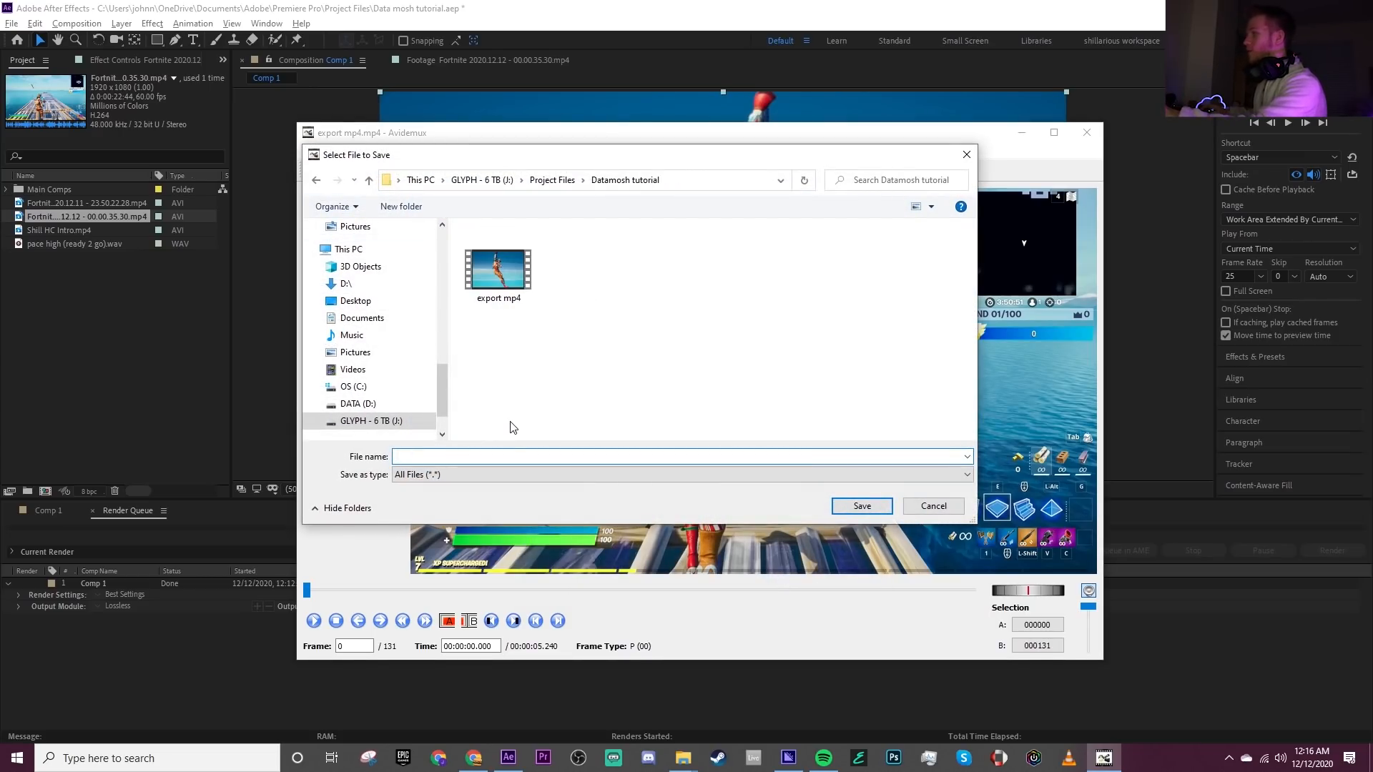
pyautogui.write('mosh 1')
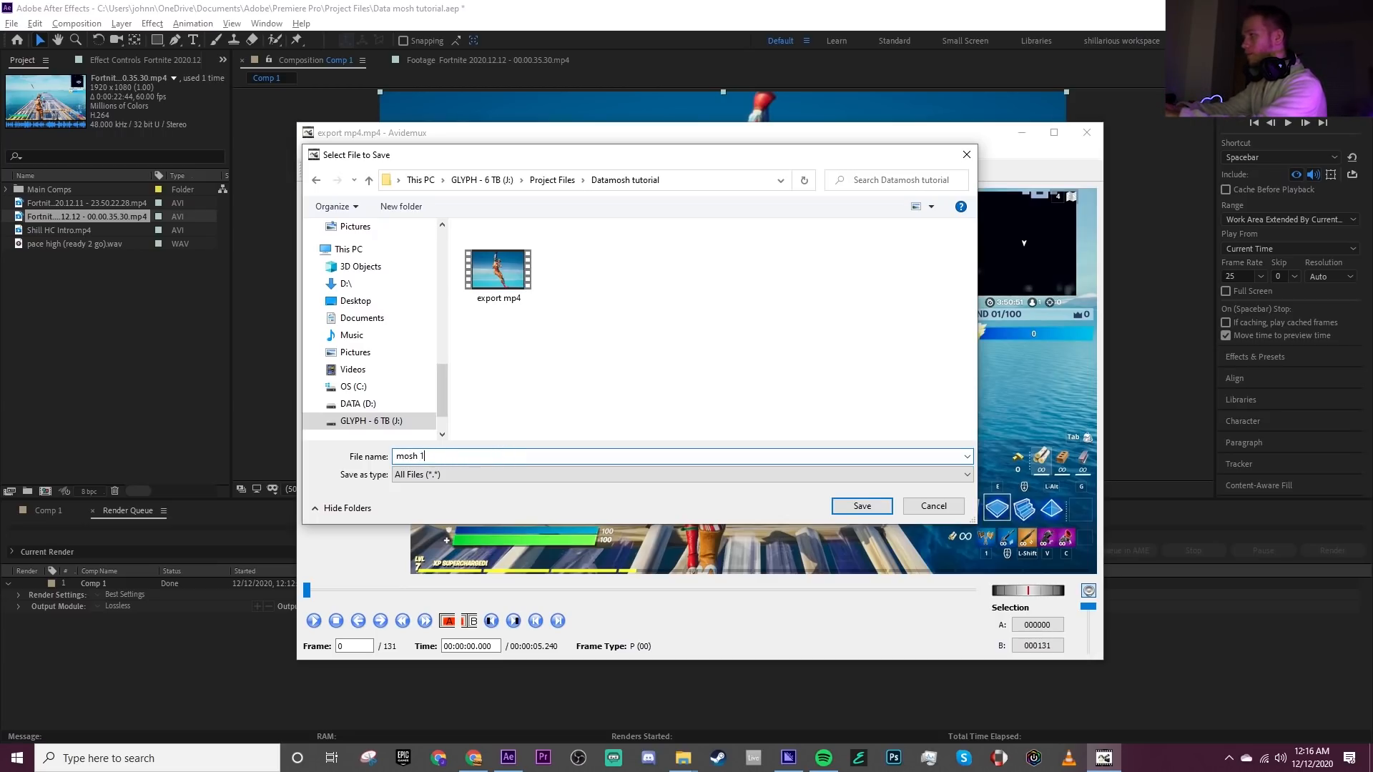
pyautogui.click(862, 506)
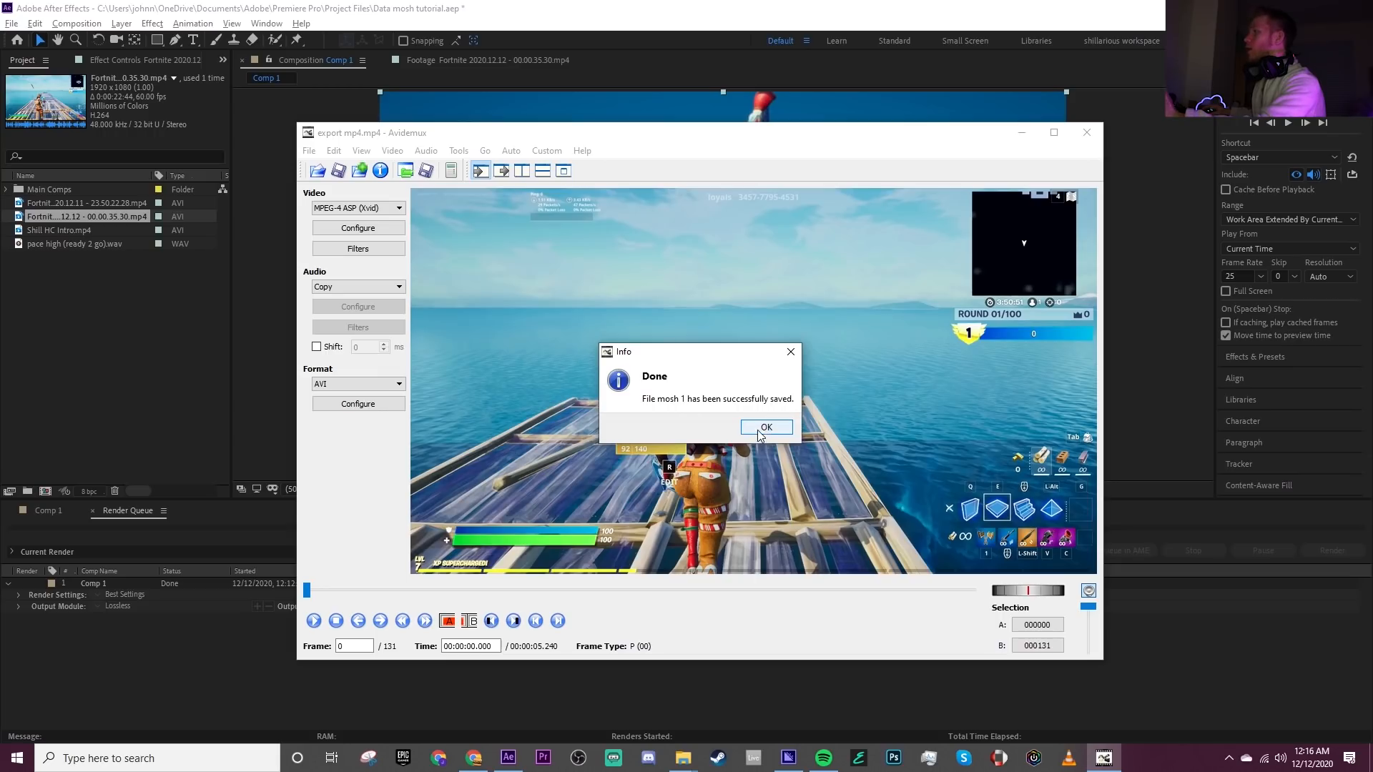
pyautogui.click(759, 433)
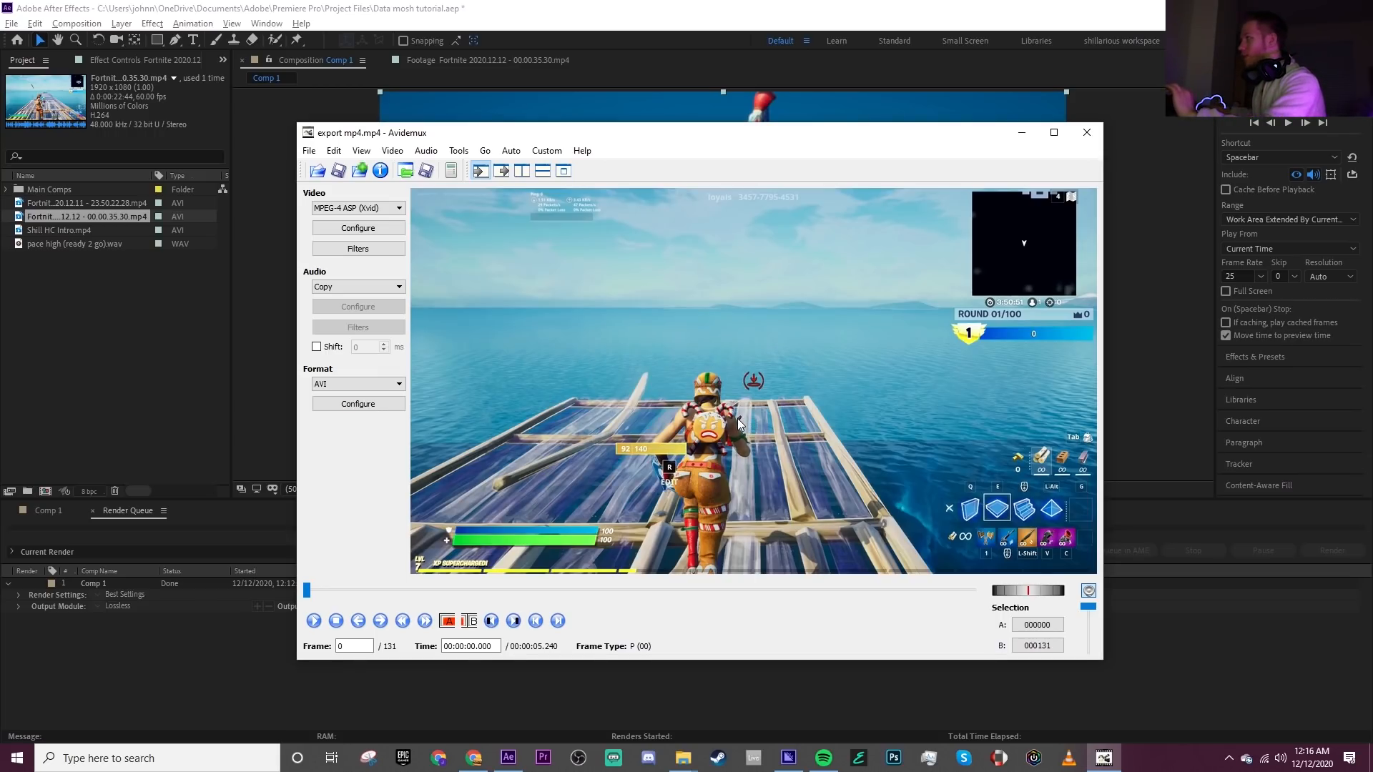
# Load the mosh 1 file from the Datamosh tutorial folder.
pyautogui.click(311, 151)
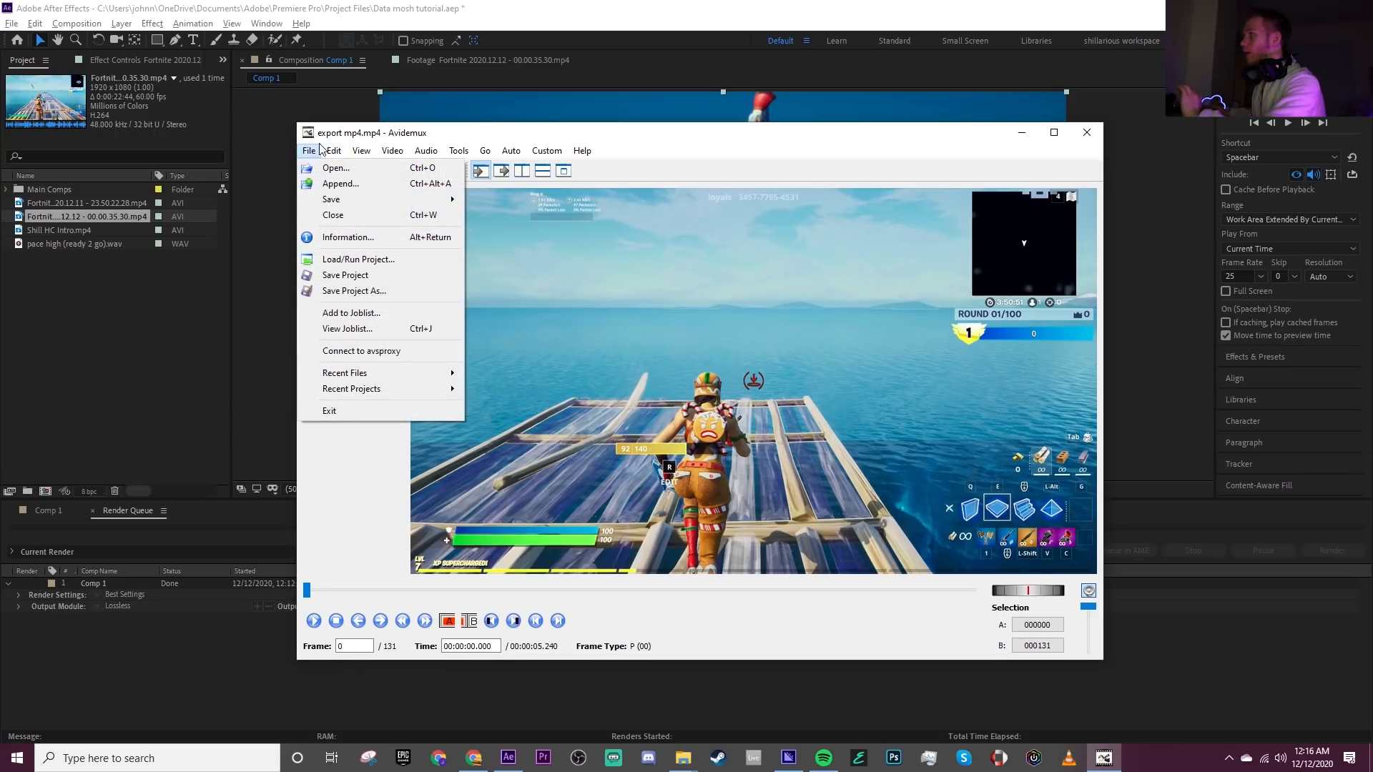
pyautogui.click(318, 169)
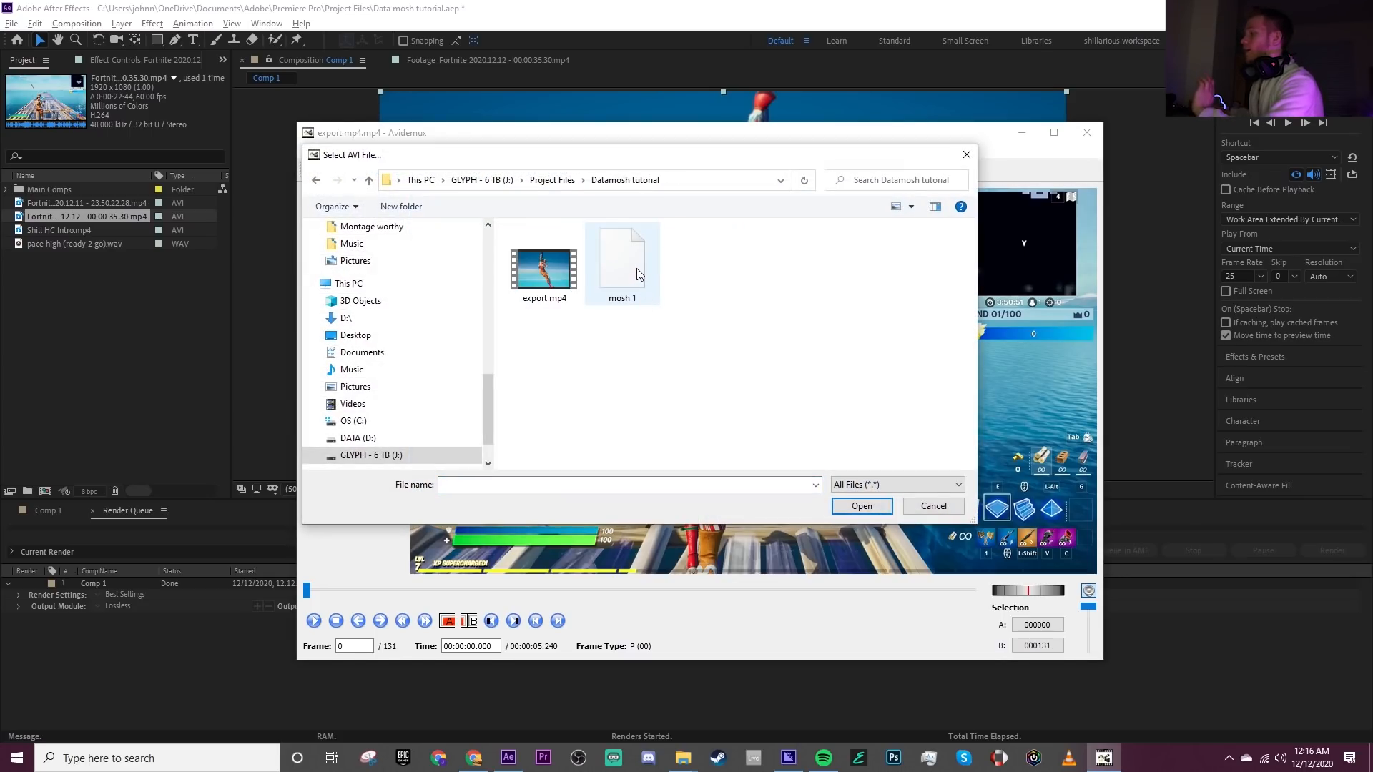
pyautogui.doubleClick(634, 278)
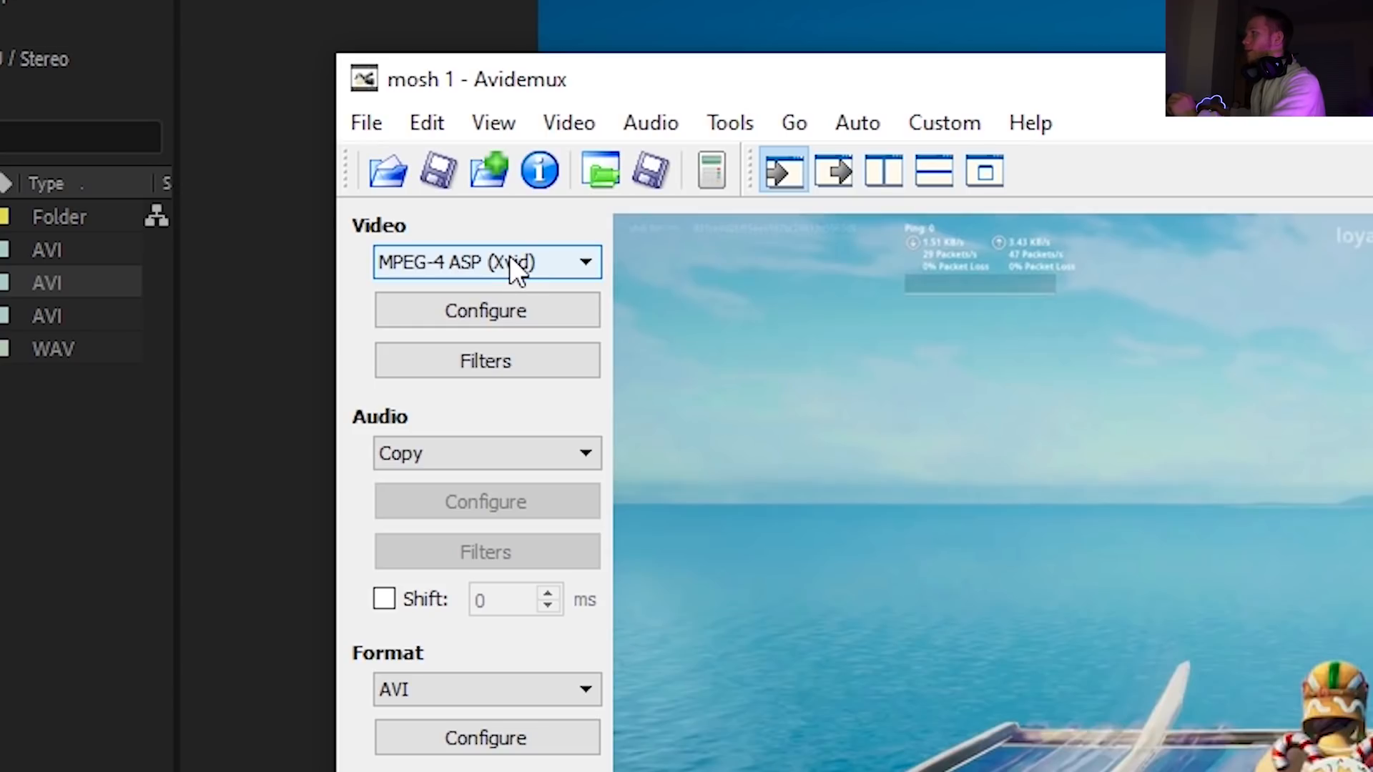
# Set the video output to Copy and delete the single I-frame at frame 57, where the grass vehicle clip begins.
pyautogui.click(368, 205)
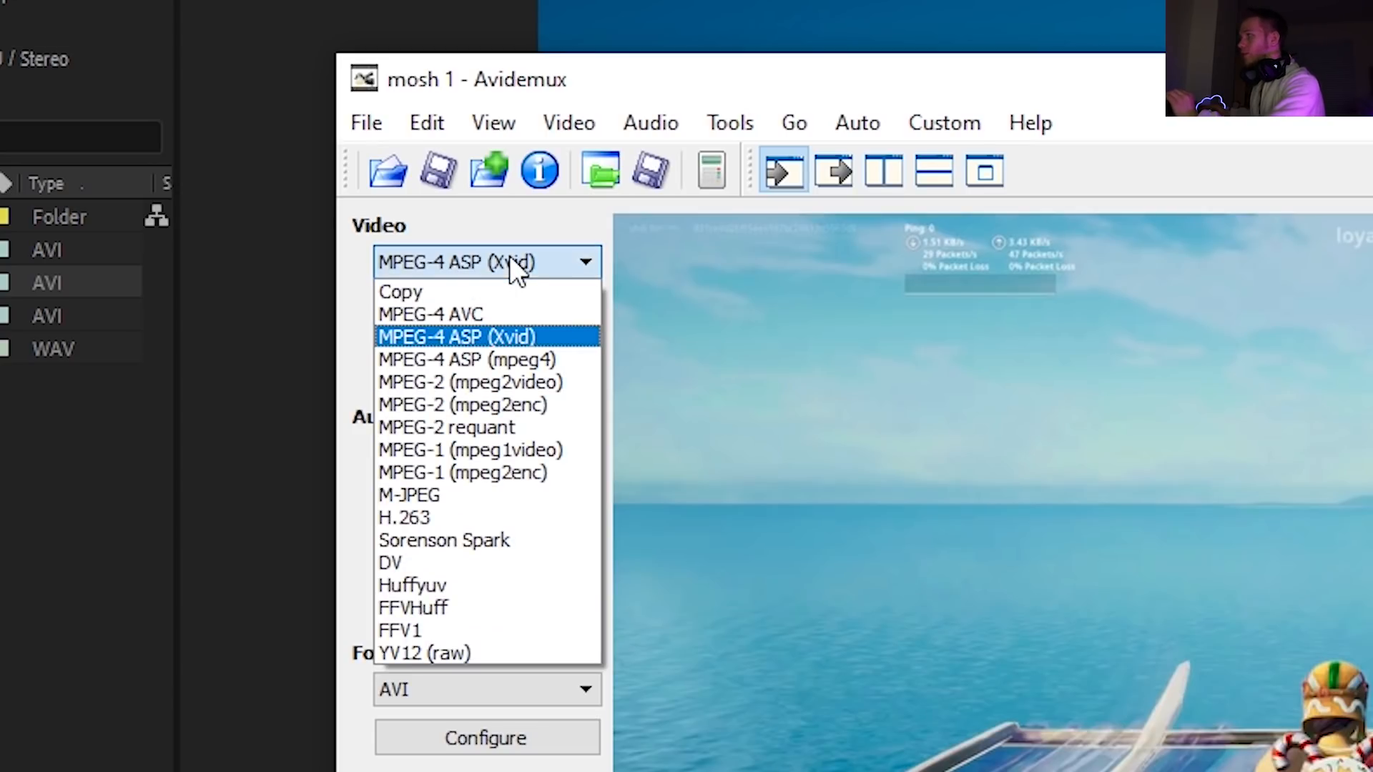
pyautogui.click(482, 290)
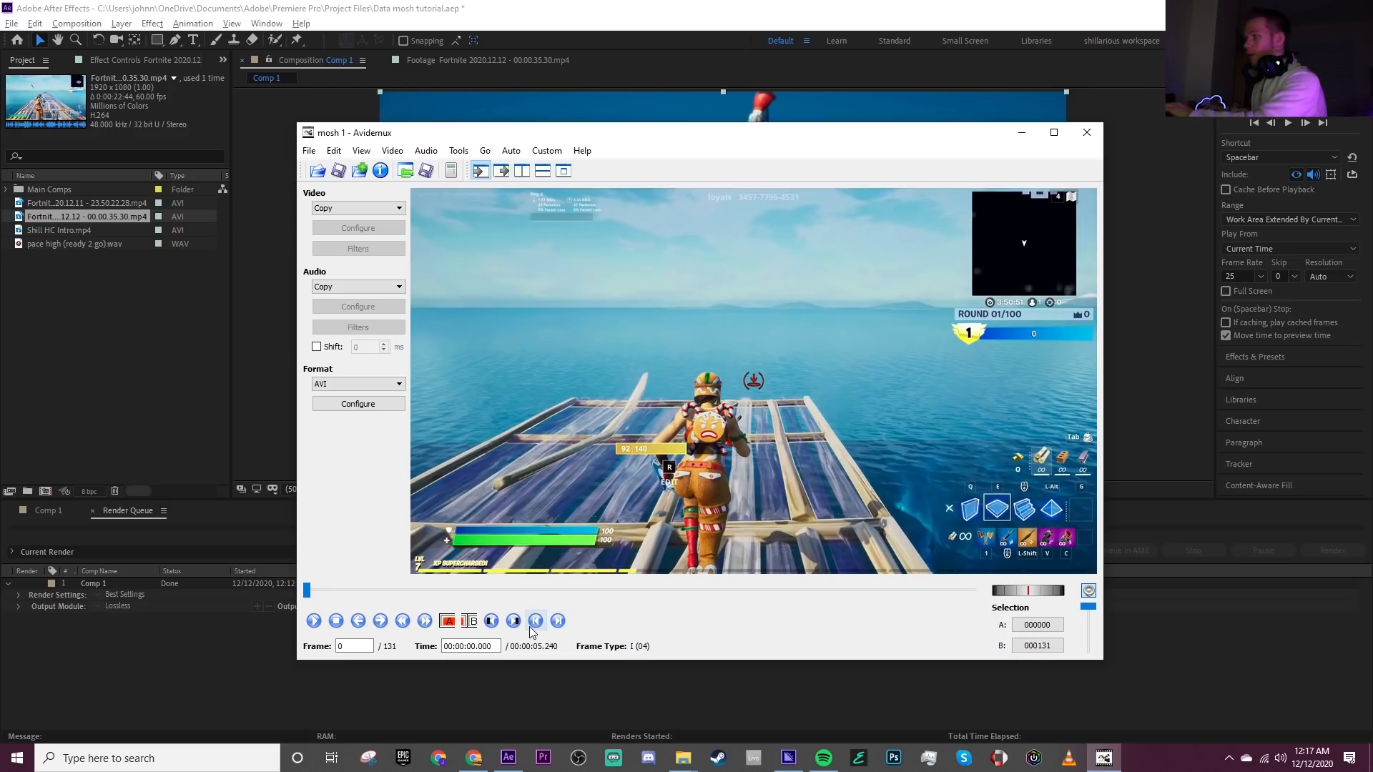
pyautogui.click(424, 621)
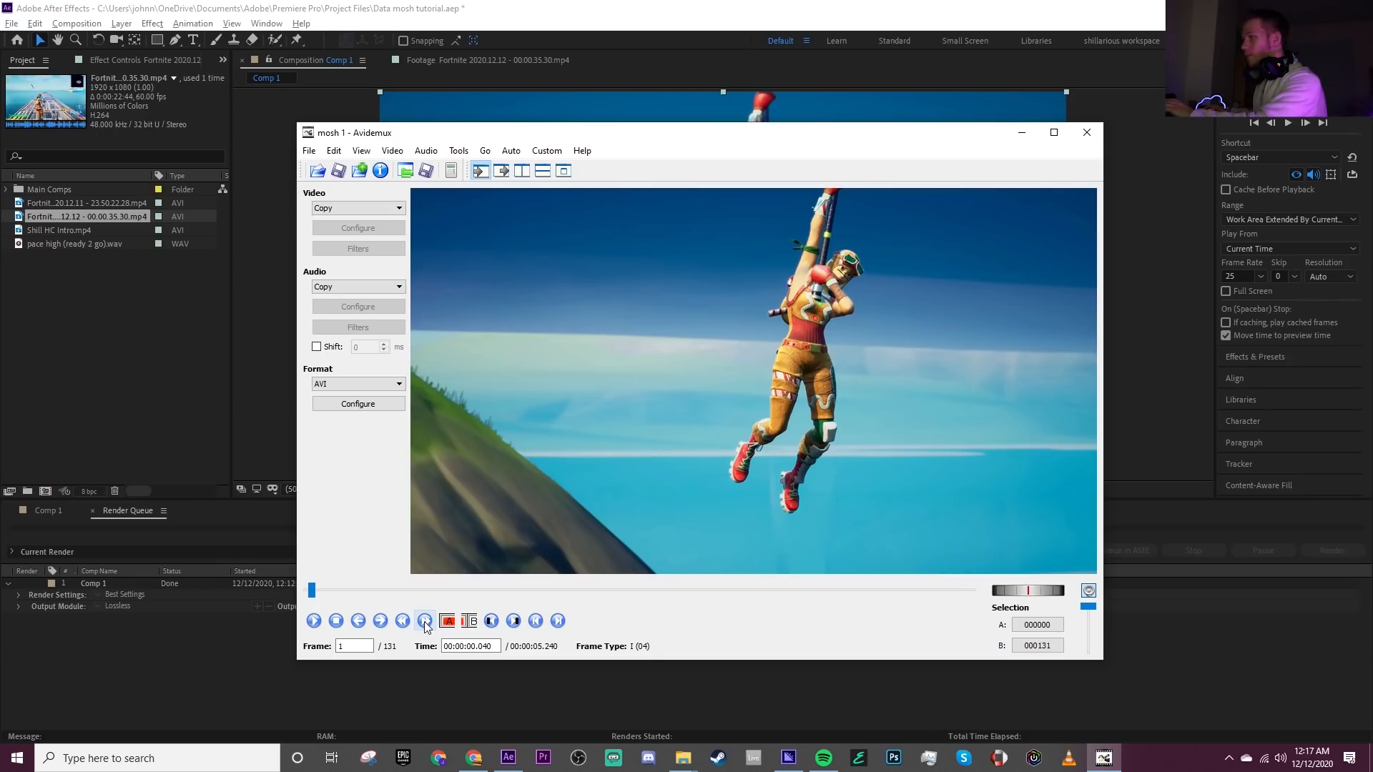
pyautogui.click(424, 621)
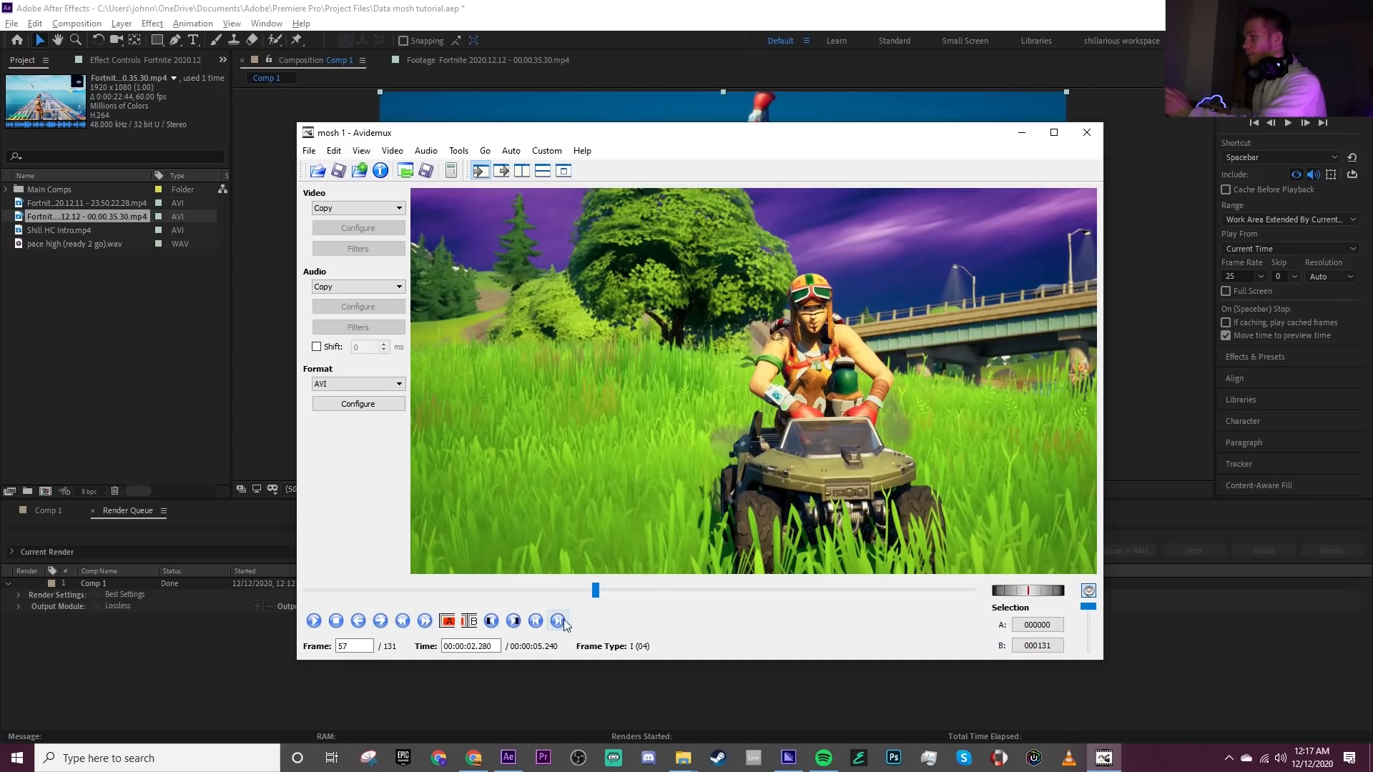
pyautogui.click(448, 622)
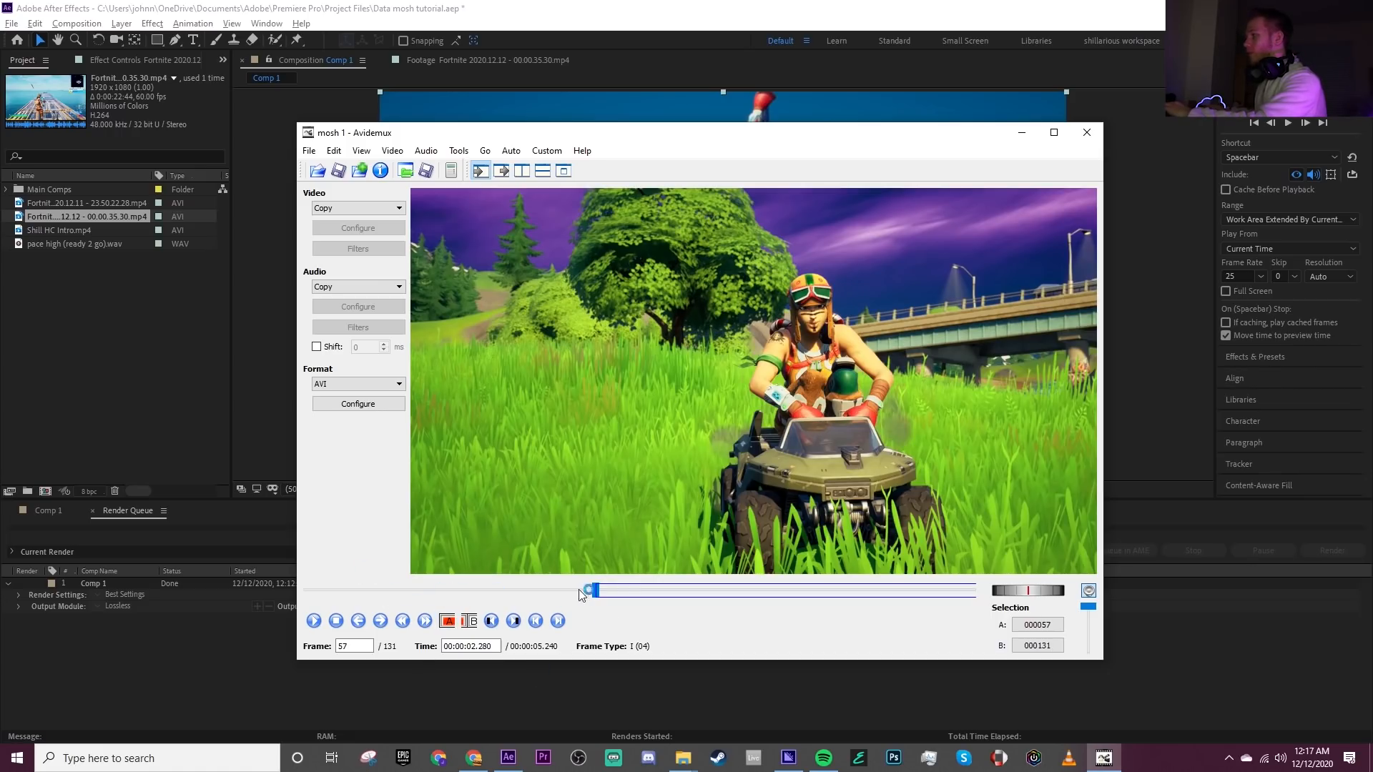
pyautogui.press('Right')
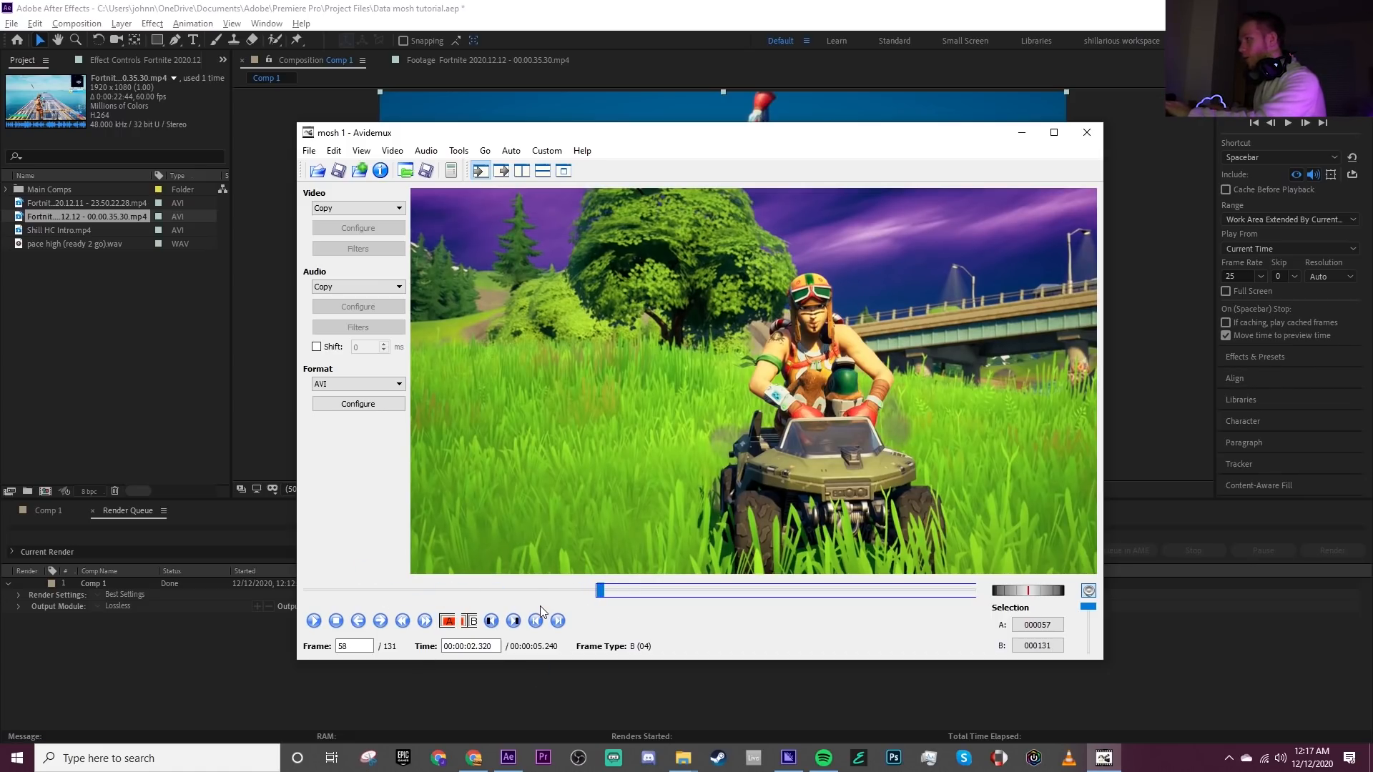
pyautogui.click(474, 621)
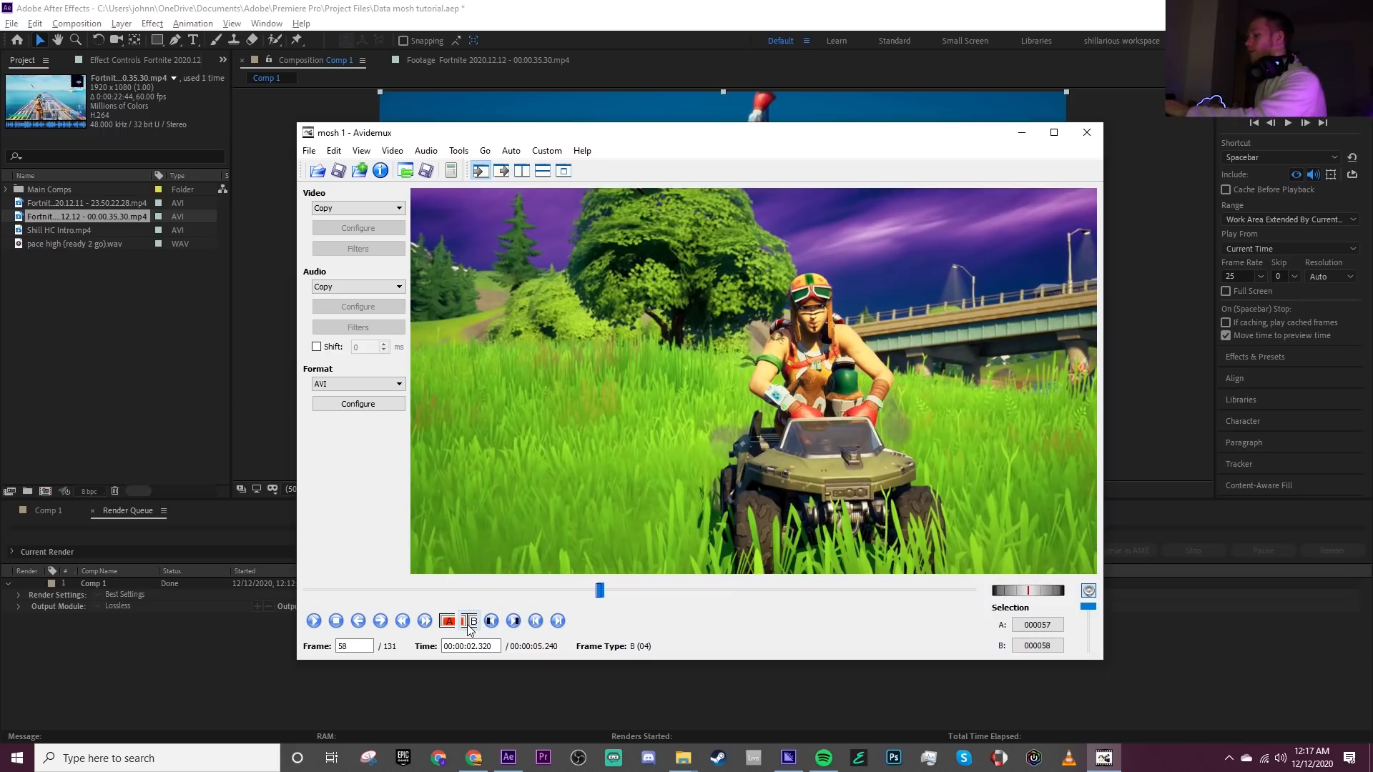
pyautogui.press('Delete')
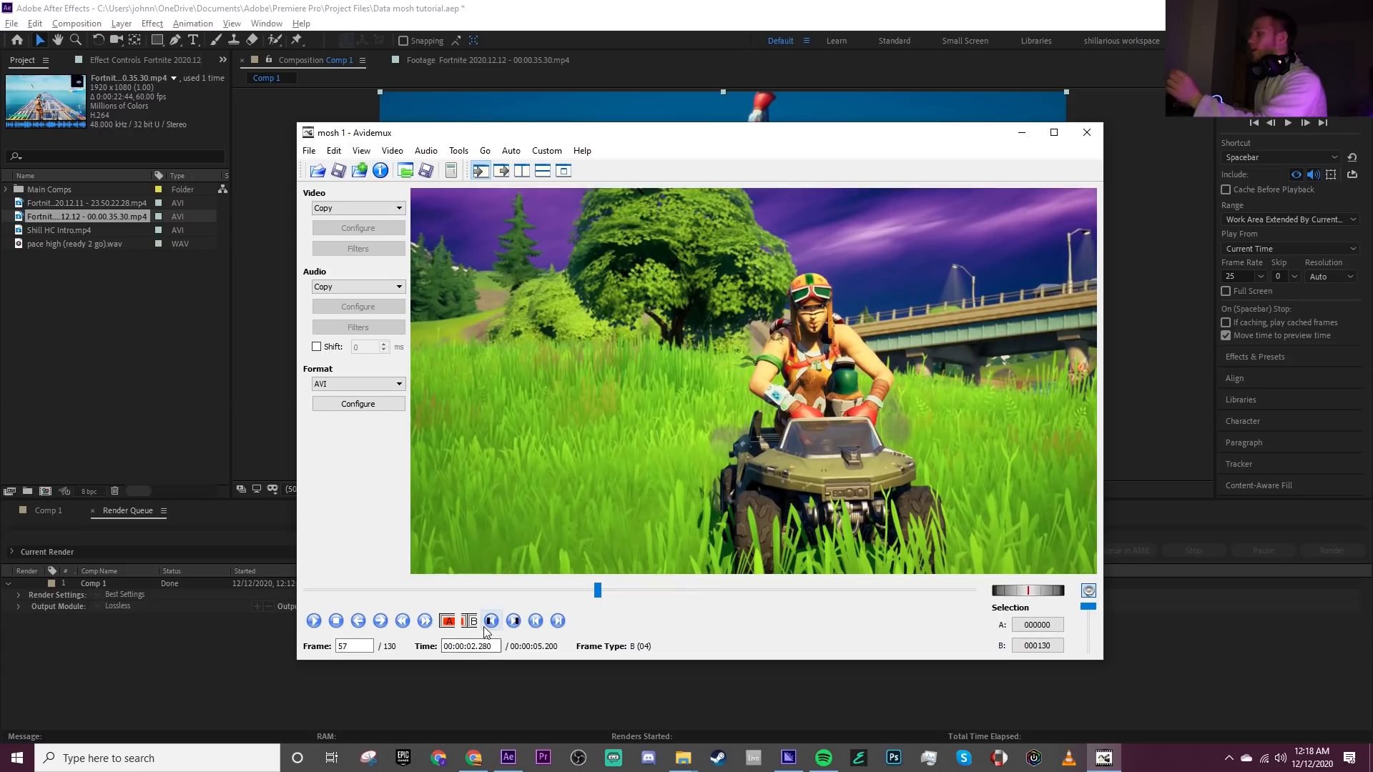
# Delete the single I-frame at frame 104, where the wooden ramp gameplay clip begins.
pyautogui.click(425, 620)
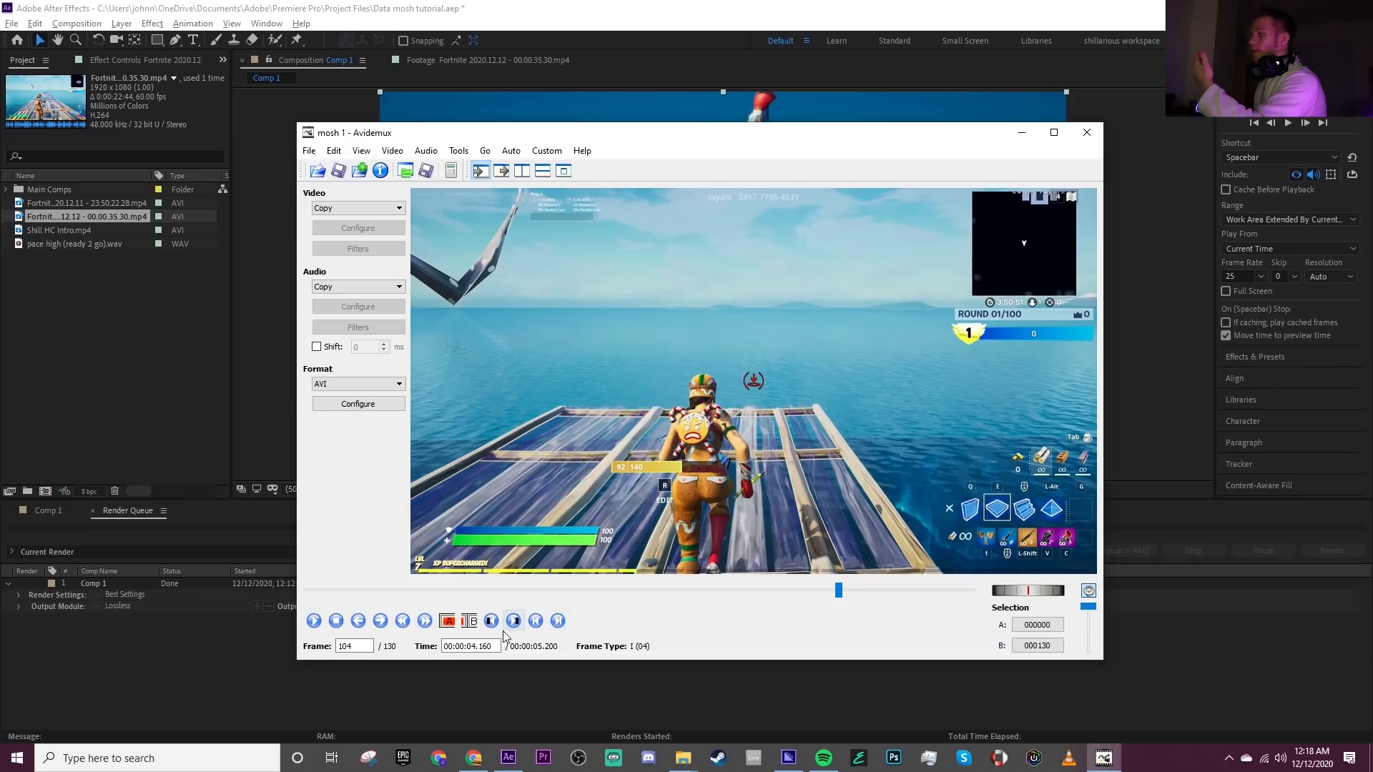
pyautogui.click(449, 622)
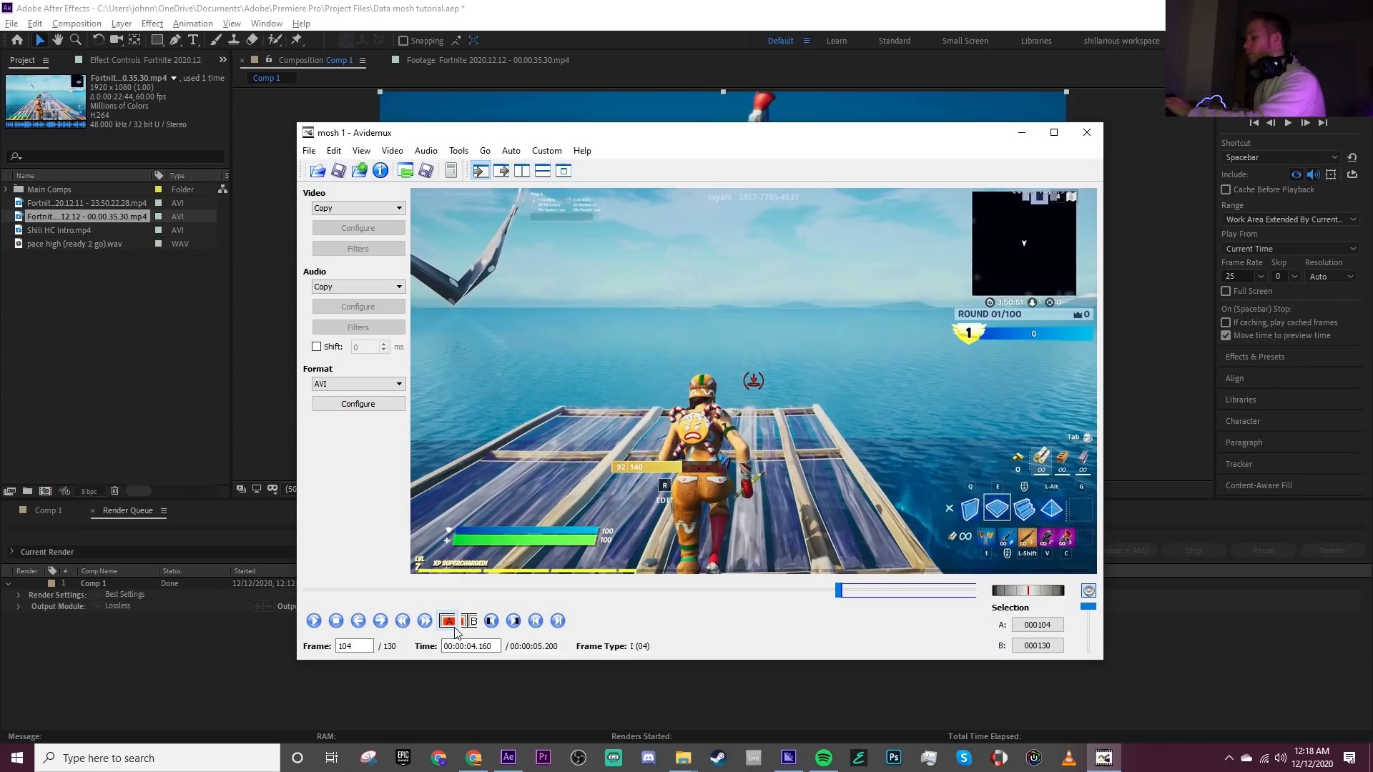
pyautogui.press('Right')
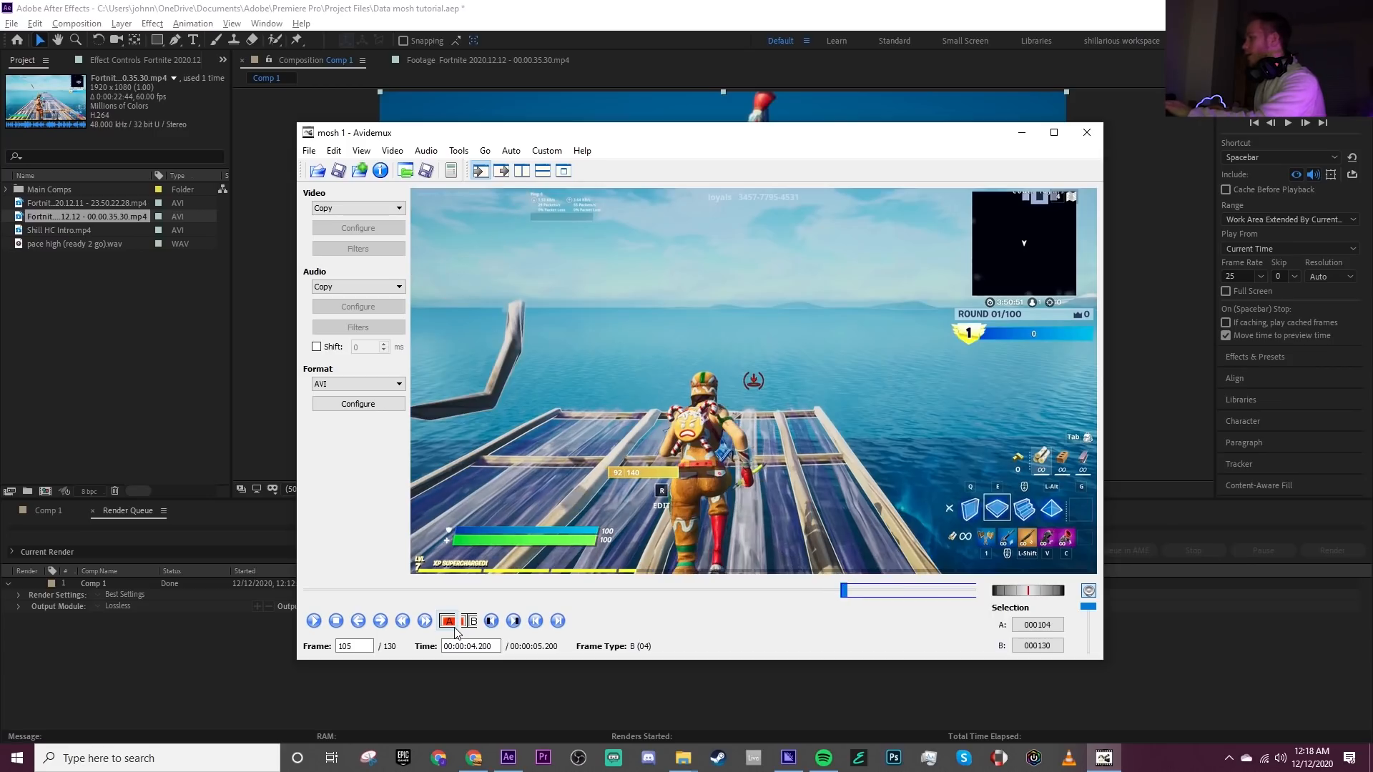
pyautogui.click(472, 622)
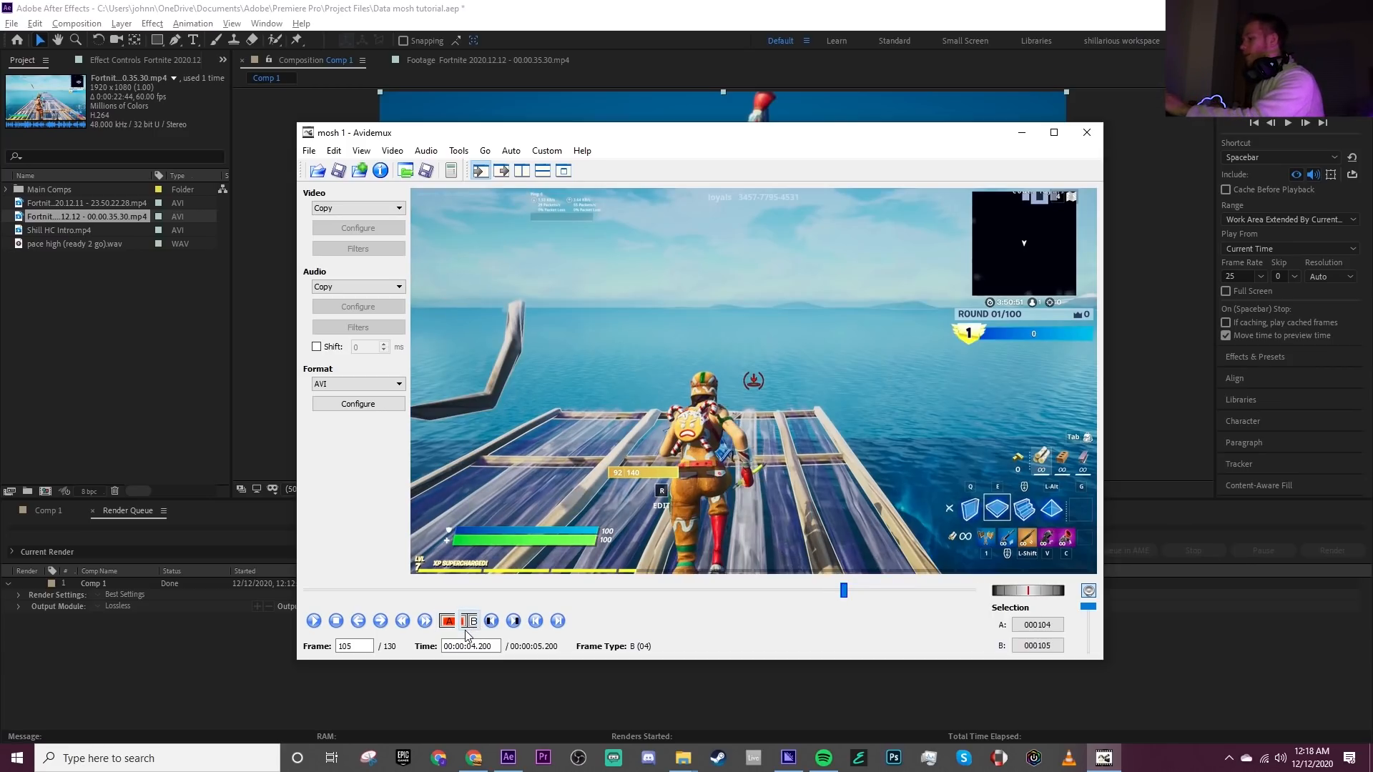
pyautogui.press('Delete')
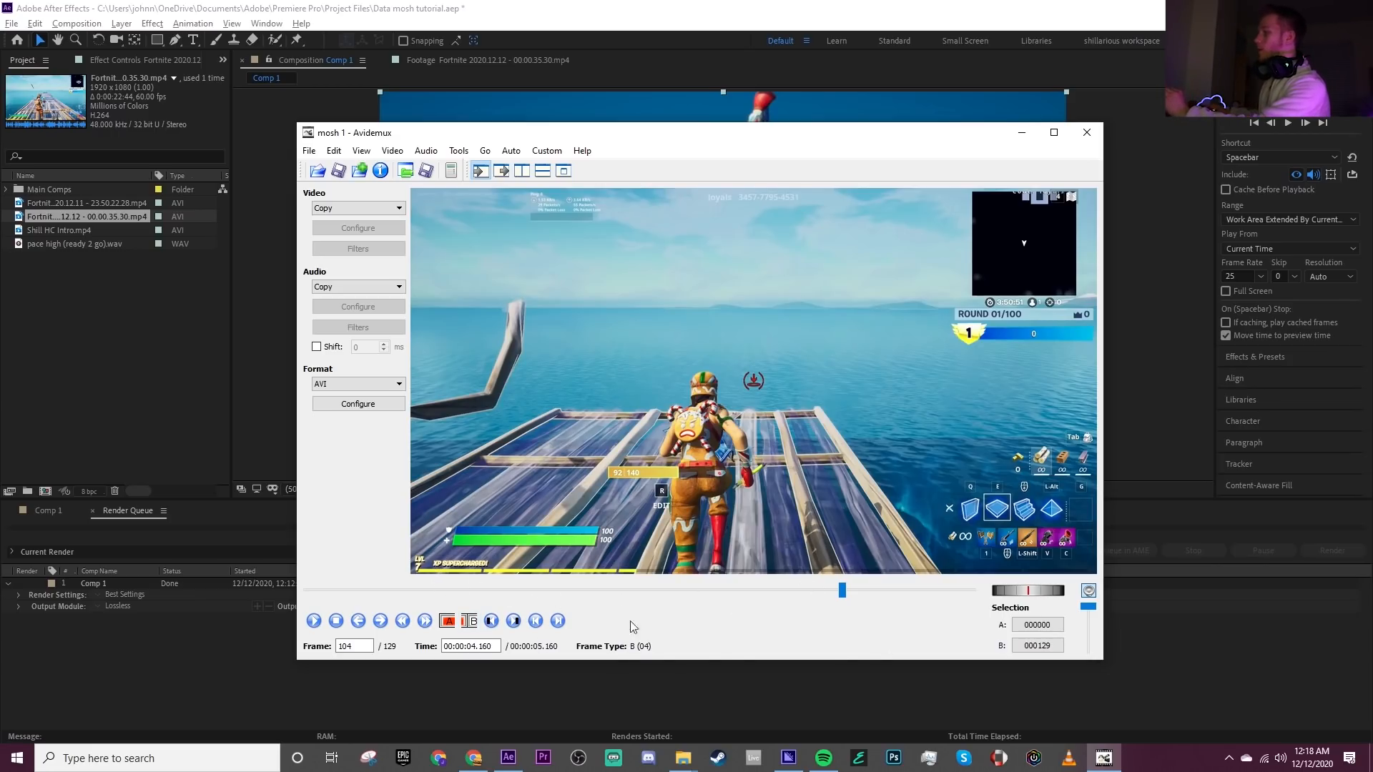
# Save the edited video as mosh 2 in the Datamosh tutorial folder, declining smart copy.
pyautogui.click(403, 621)
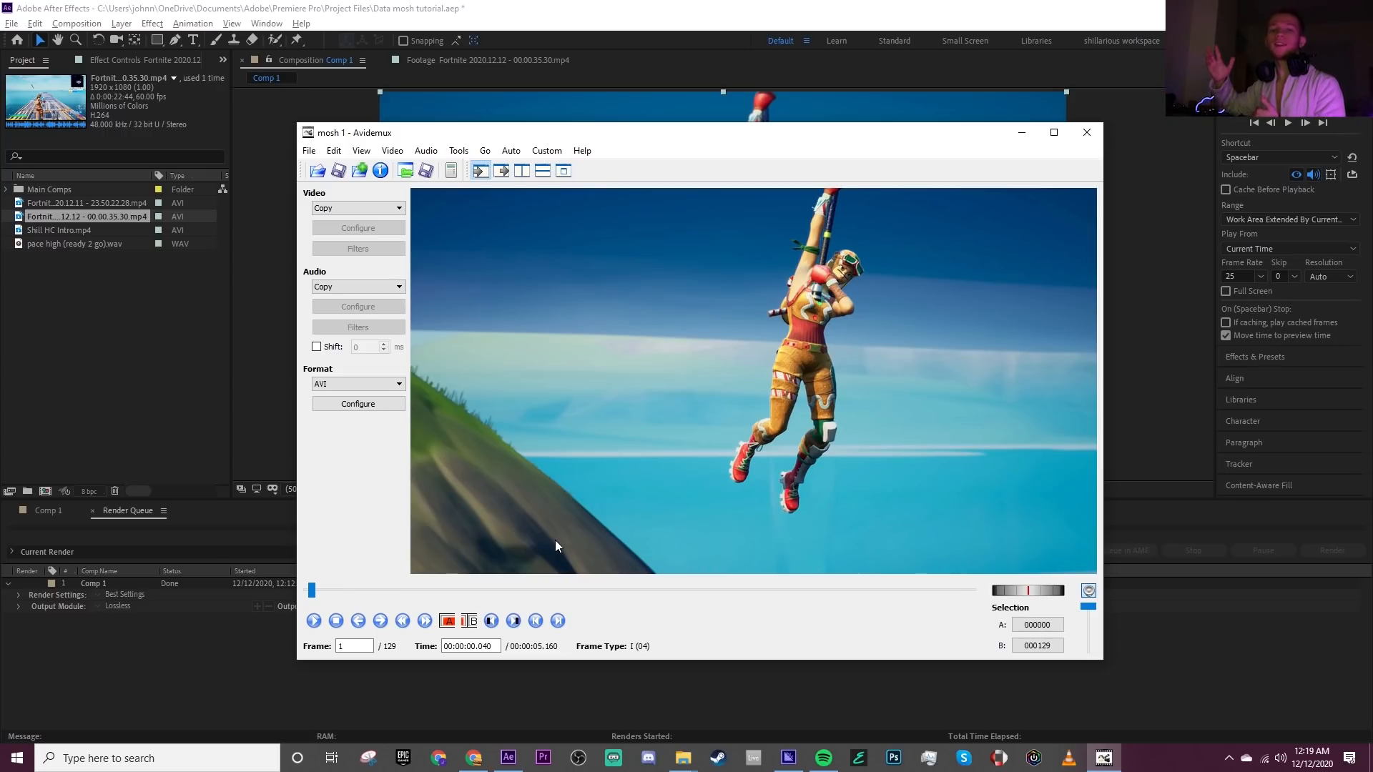
pyautogui.click(309, 150)
pyautogui.moveTo(333, 197)
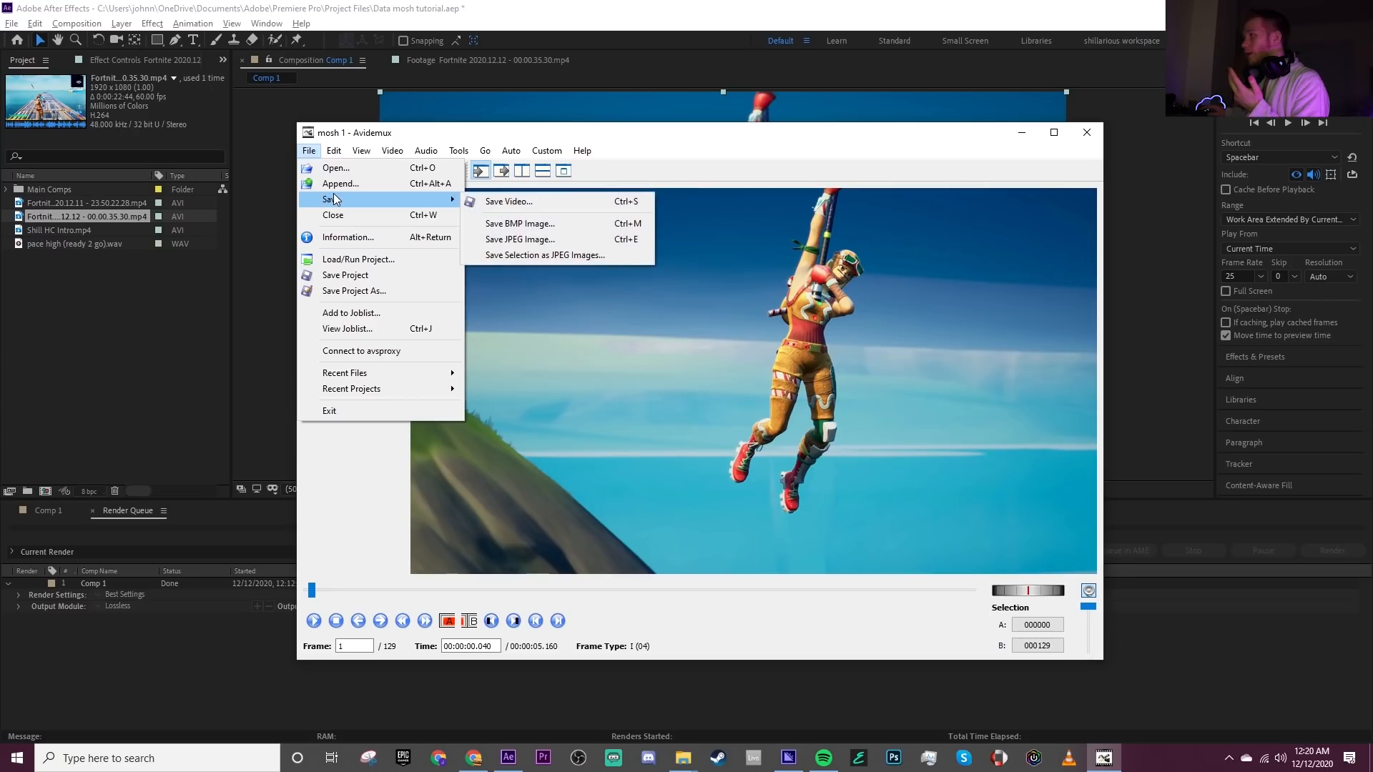
pyautogui.click(518, 201)
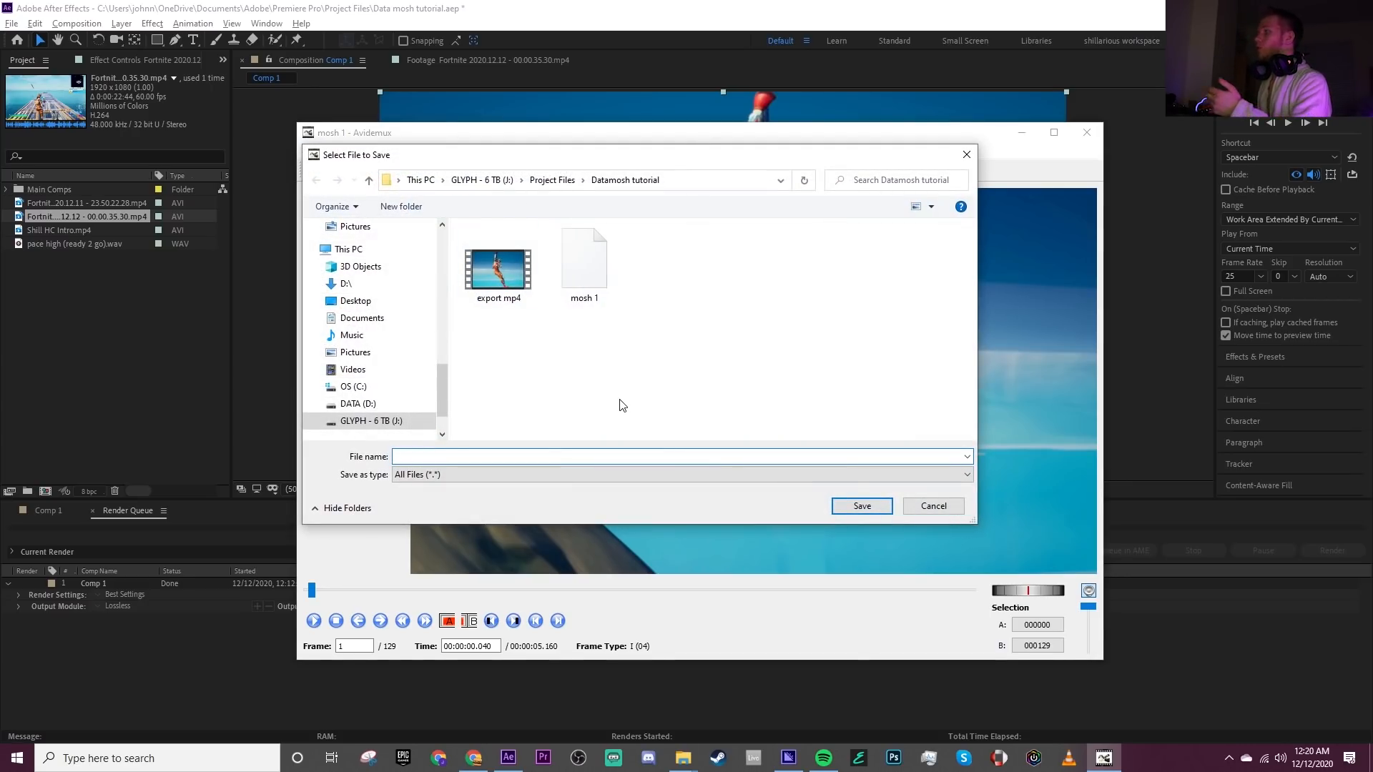
pyautogui.write('mosh 2')
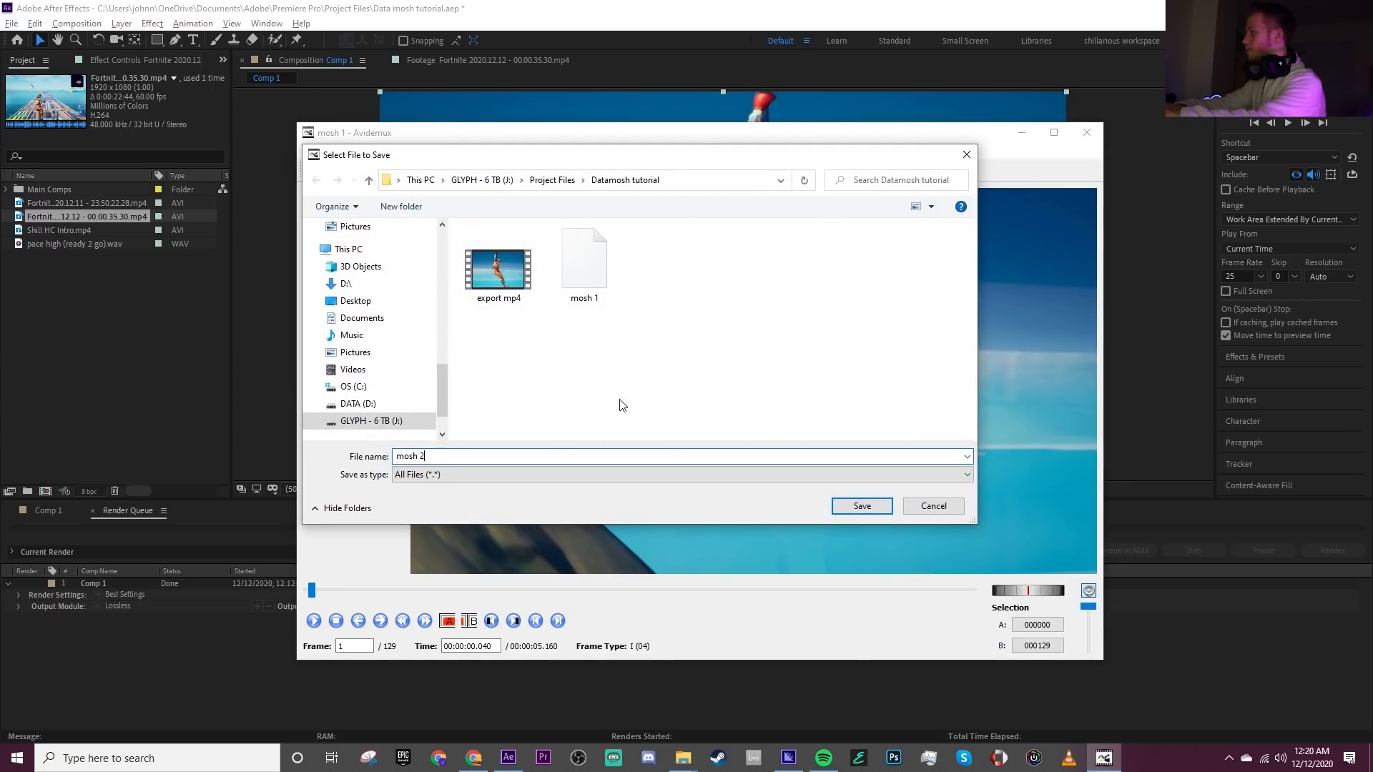
pyautogui.press('Return')
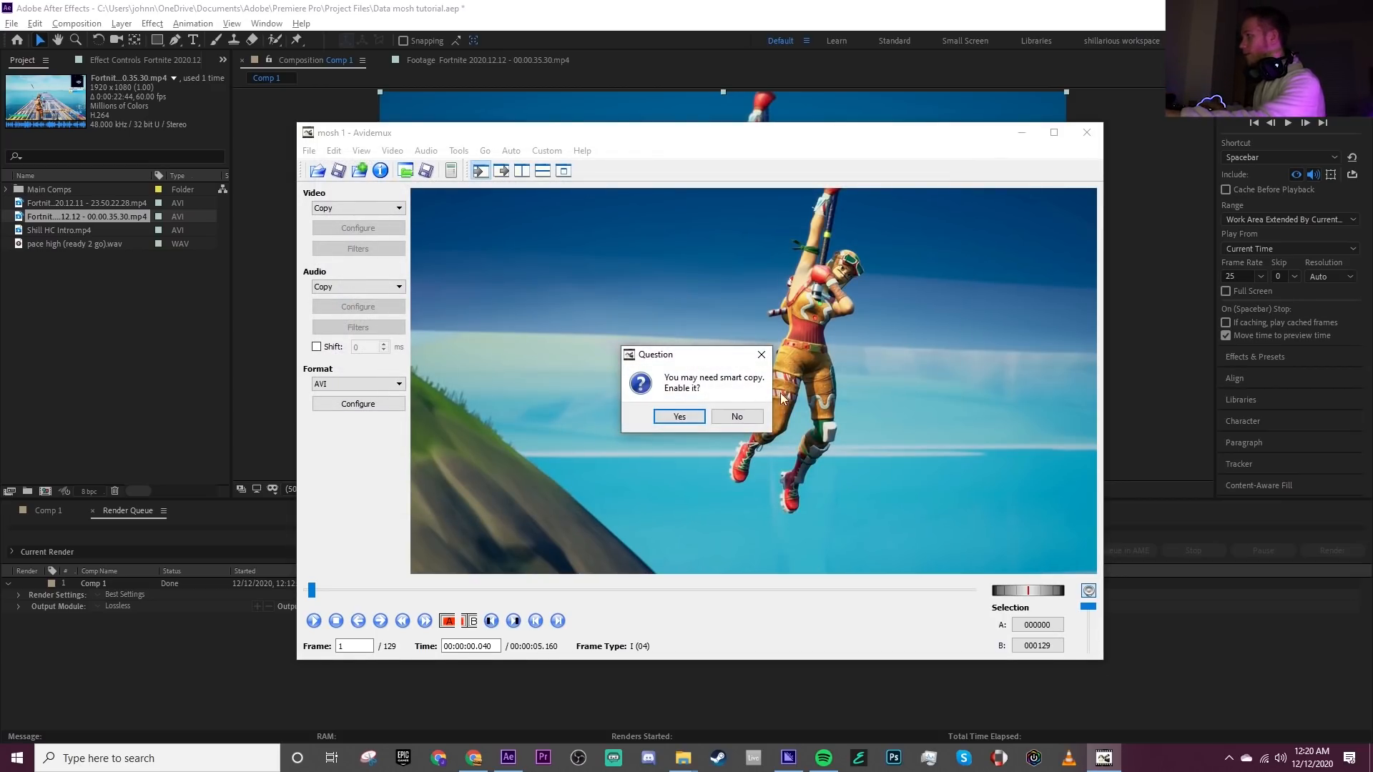
pyautogui.click(737, 423)
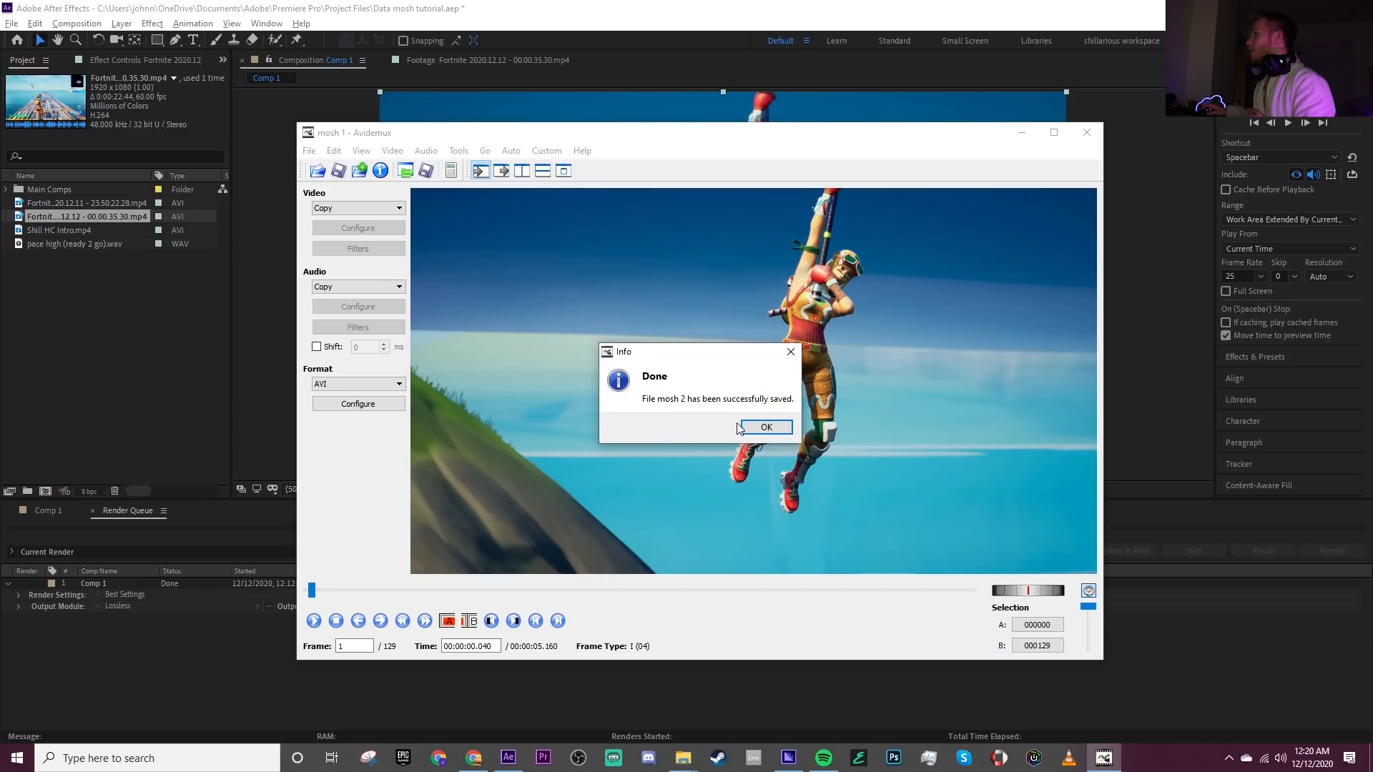
pyautogui.click(756, 429)
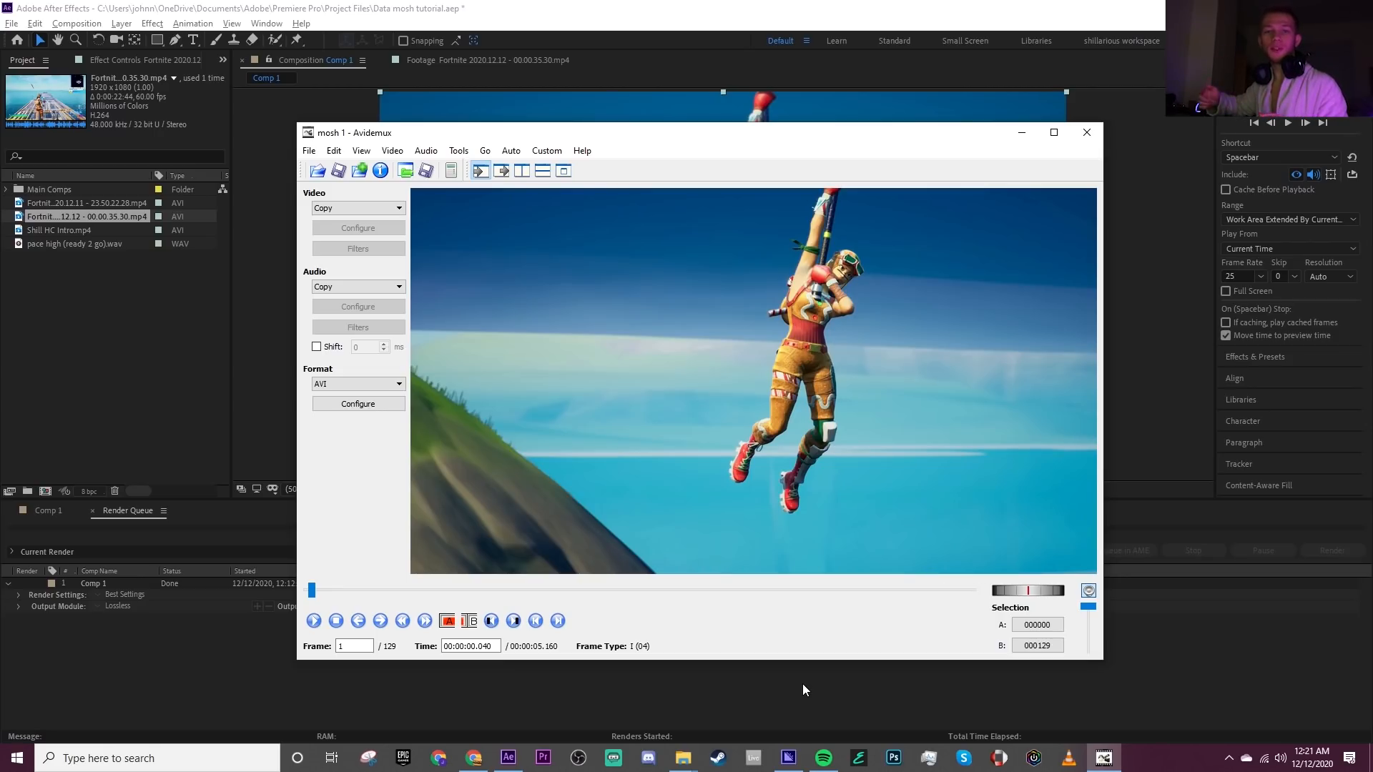
# Preview the mosh 2 file from the Datamosh tutorial folder in VLC media player.
pyautogui.click(1070, 756)
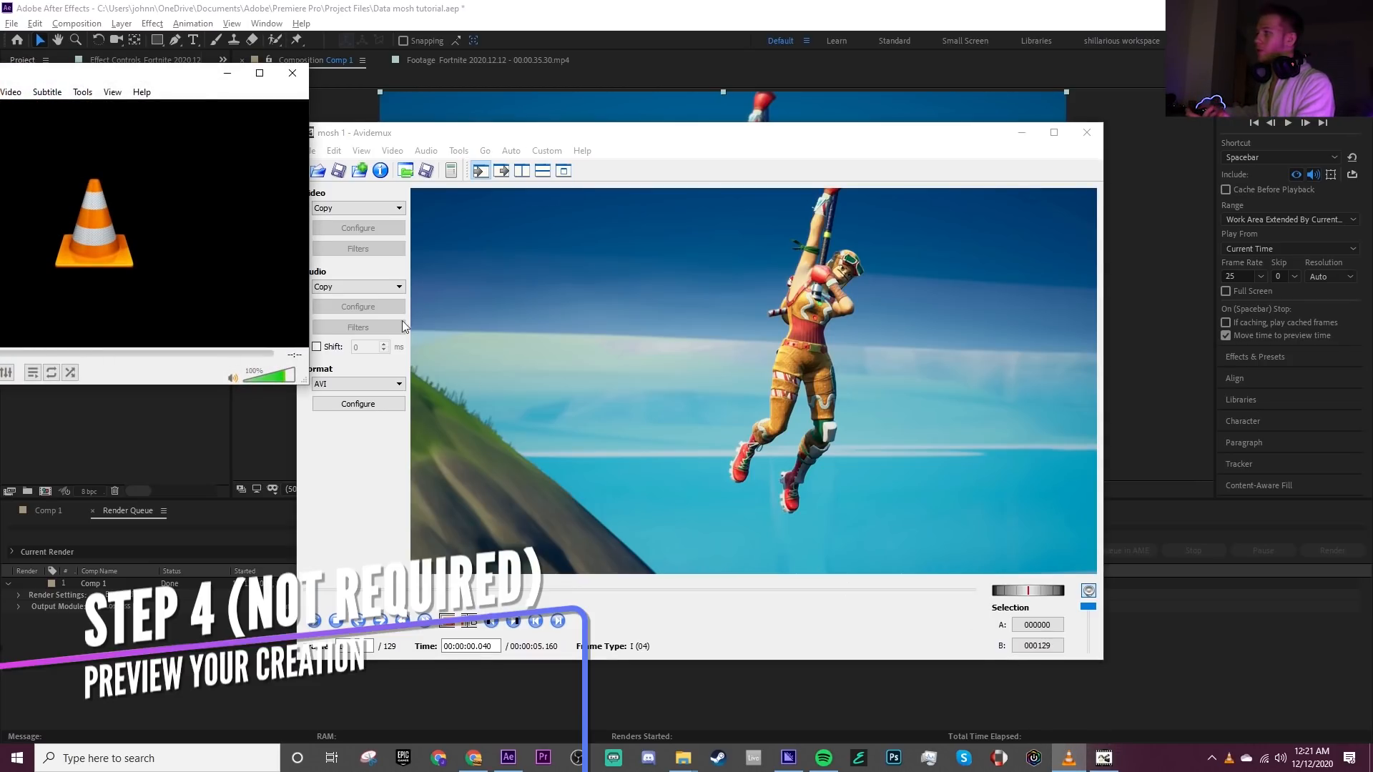
pyautogui.moveTo(63, 74); pyautogui.dragTo(245, 93)
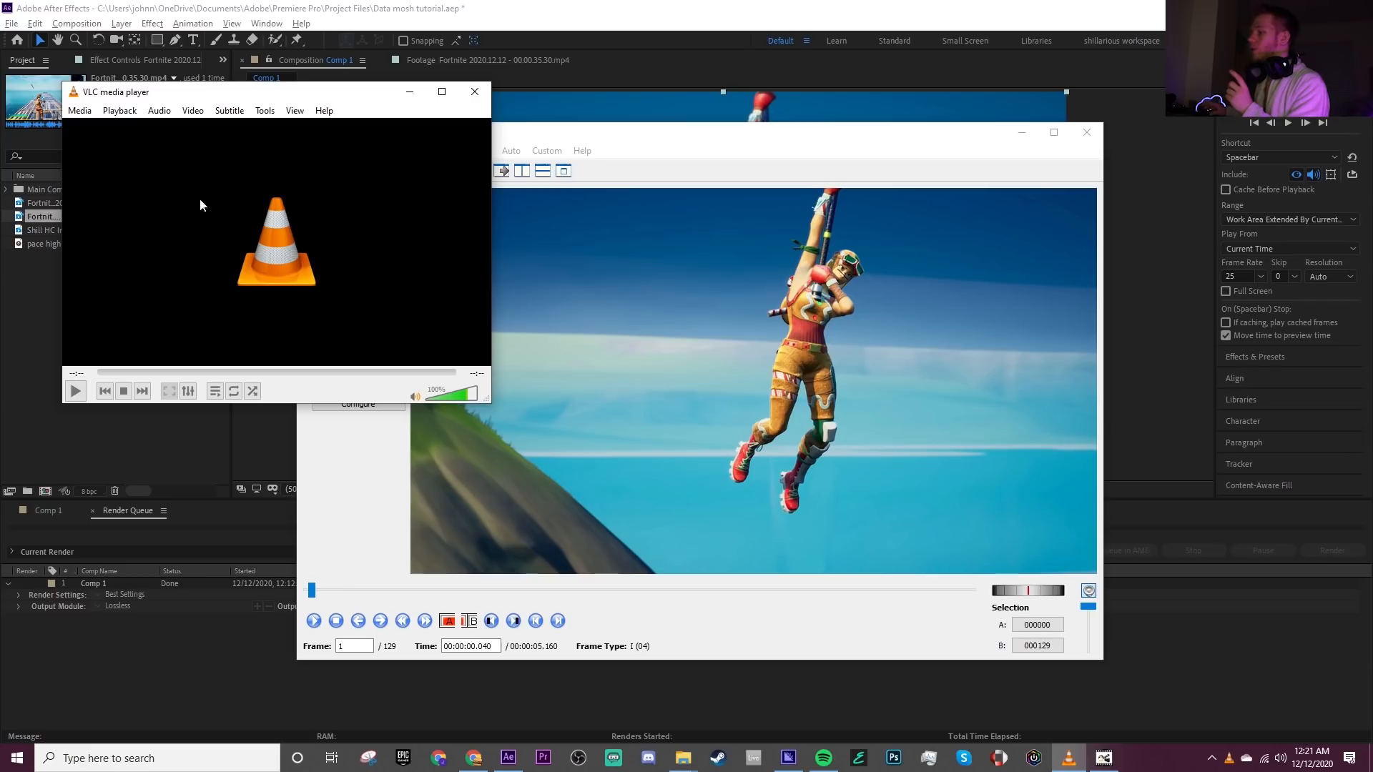
pyautogui.click(683, 758)
pyautogui.moveTo(697, 343); pyautogui.dragTo(271, 135)
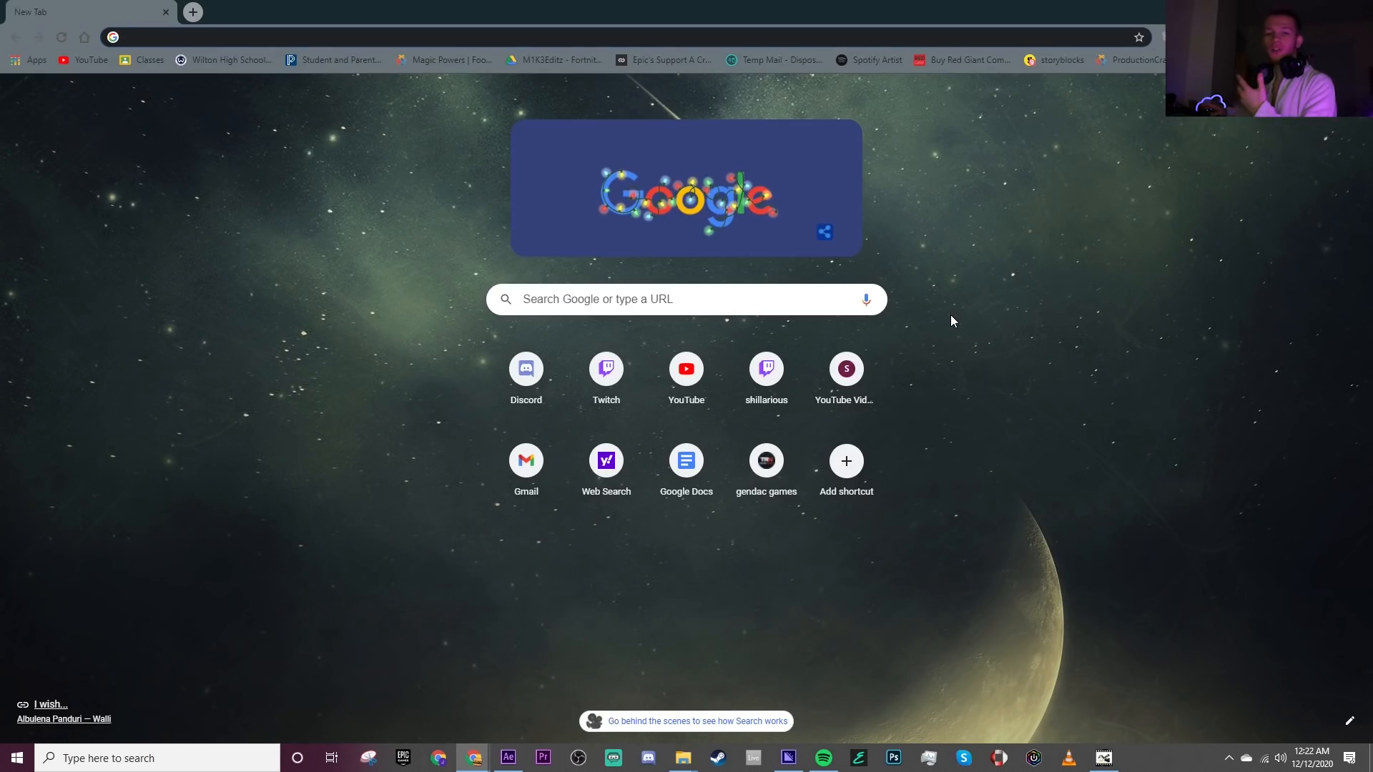
# In Chrome, load mosh 2 from the Datamosh tutorial folder into the bookmarked online MP4 video converter and start the conversion.
pyautogui.click(1355, 60)
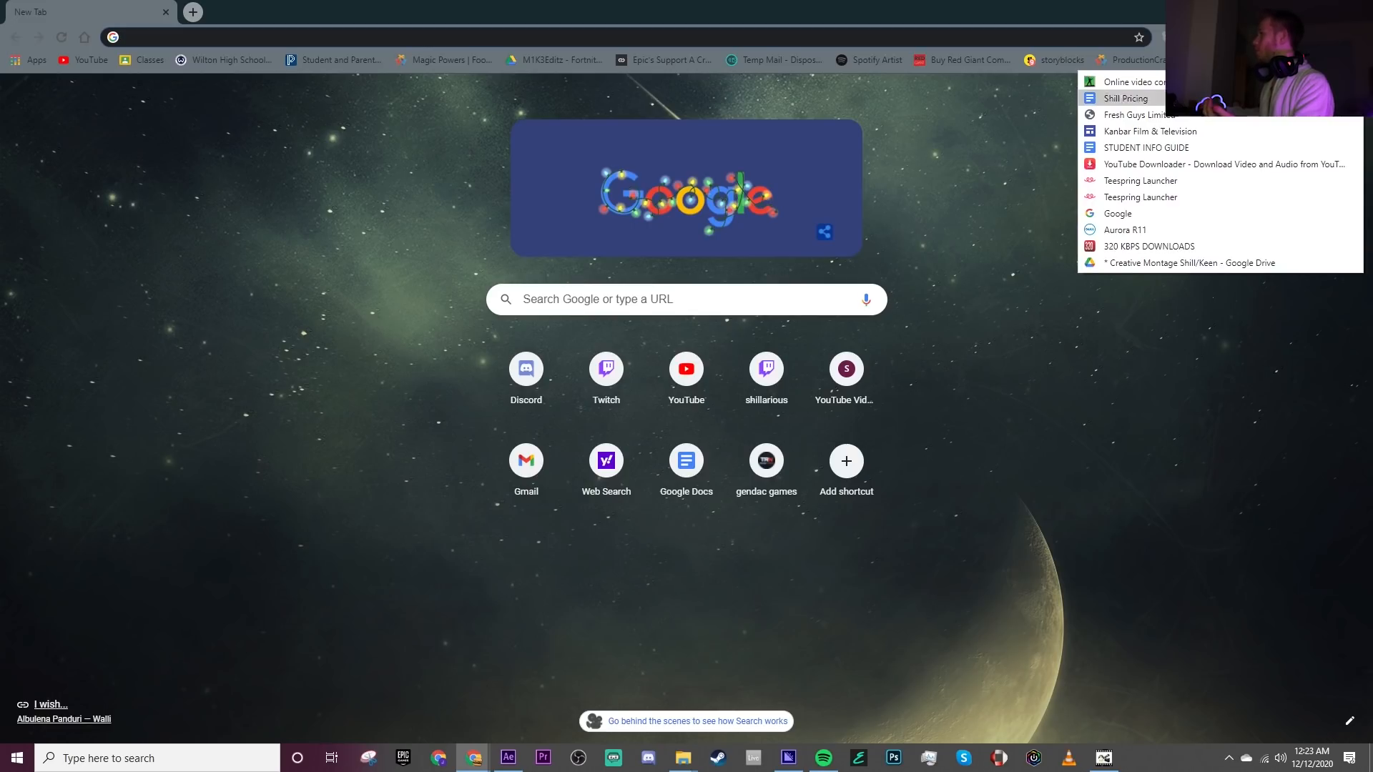
pyautogui.click(1126, 82)
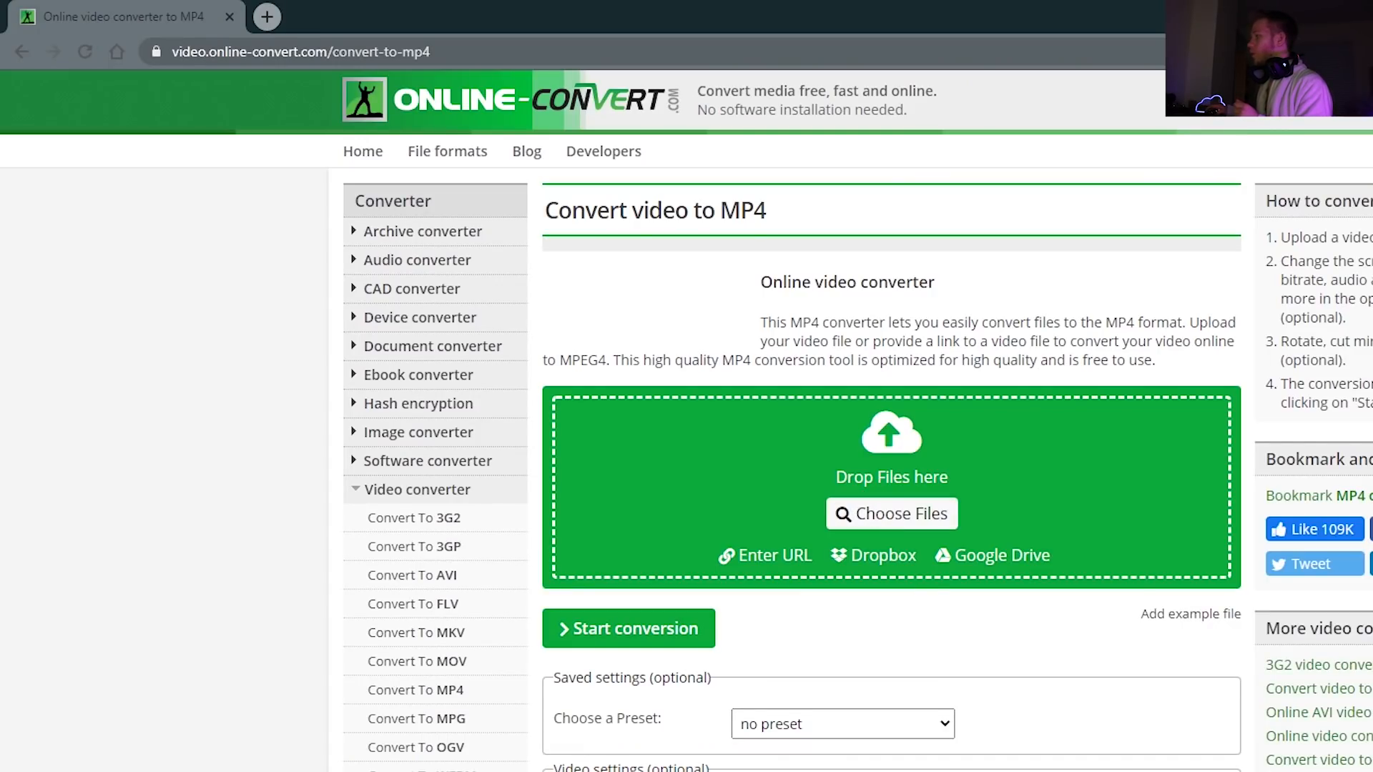
pyautogui.hotkey('alt', 'Tab')
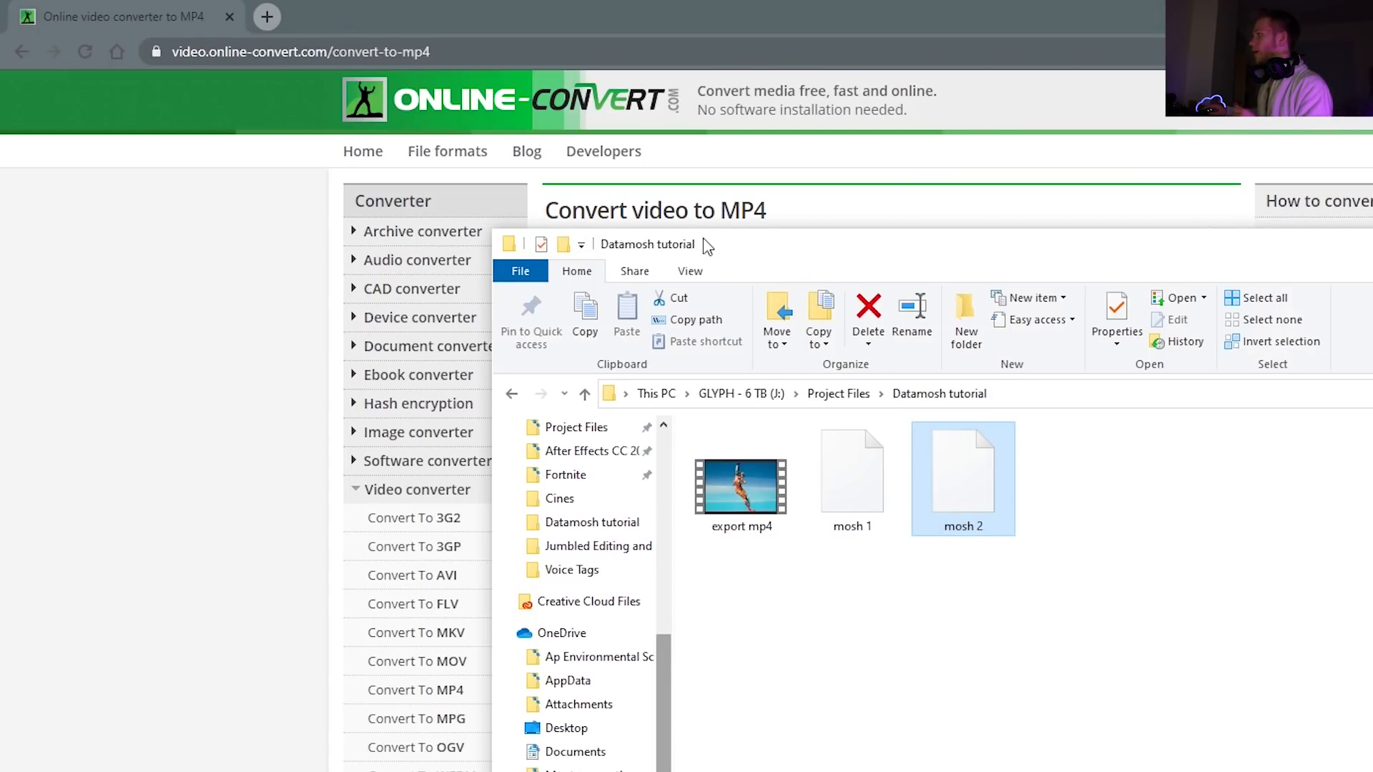
pyautogui.moveTo(708, 246); pyautogui.dragTo(1260, 414)
pyautogui.moveTo(1371, 527); pyautogui.dragTo(822, 501)
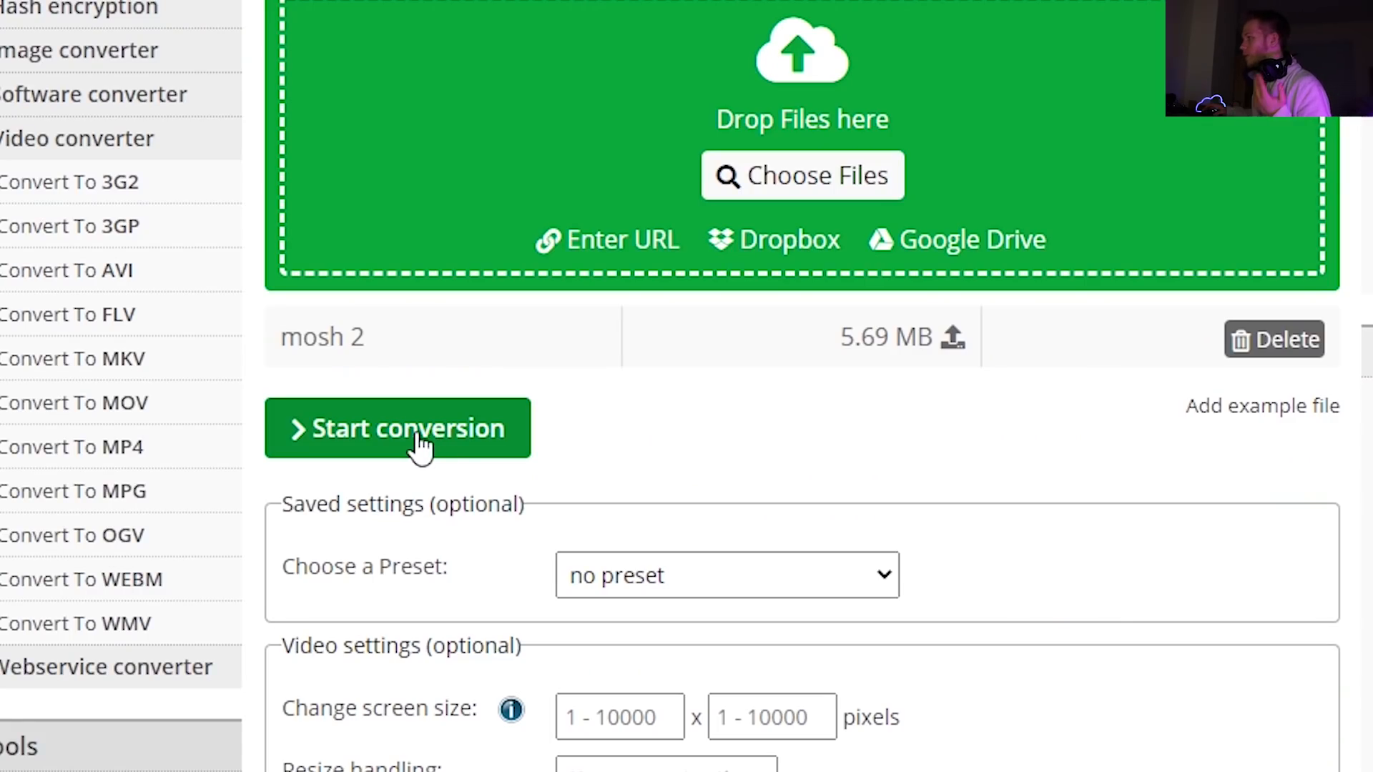
pyautogui.click(421, 447)
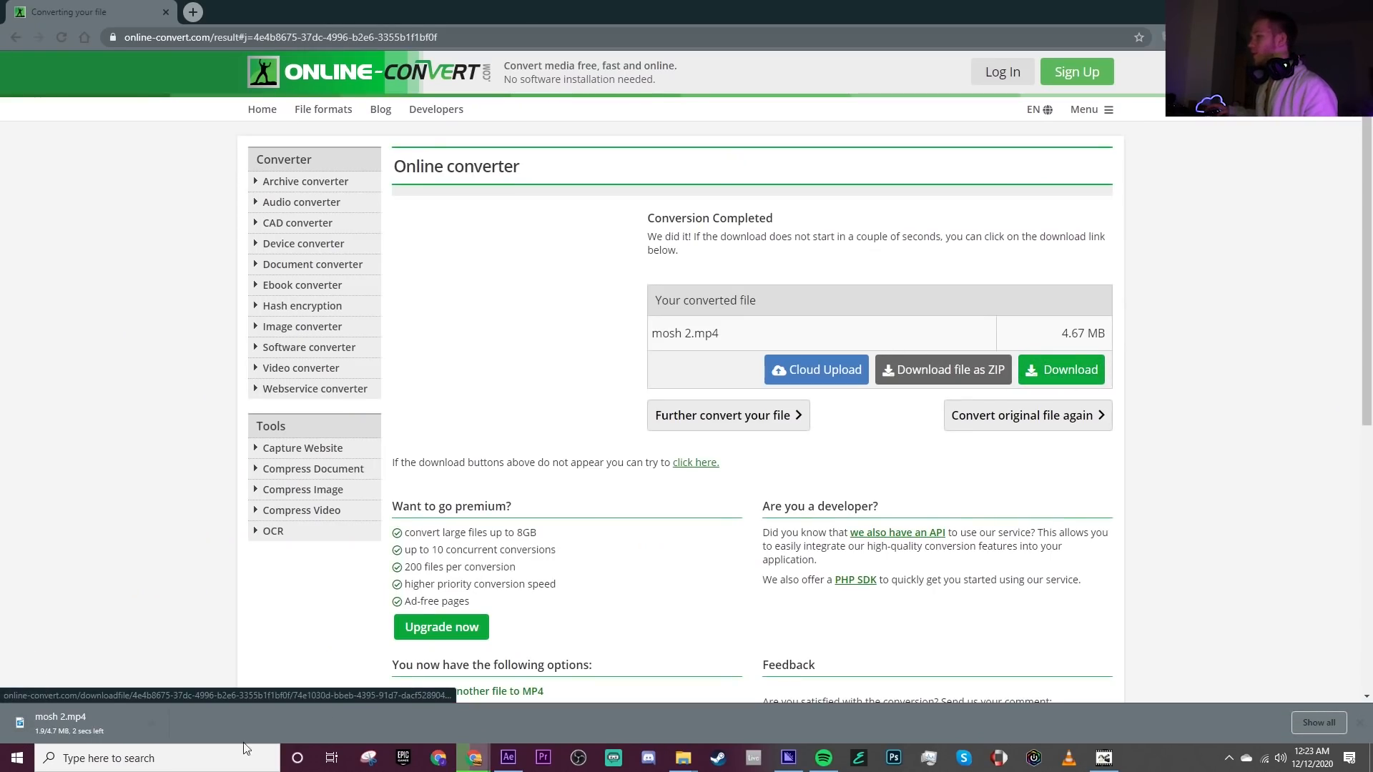
# Import the downloaded mosh 2.mp4 into the After Effects project and place it as Comp 1's top layer, starting at marker 1.
pyautogui.moveTo(60, 724); pyautogui.dragTo(79, 686)
pyautogui.moveTo(513, 759); pyautogui.dragTo(176, 442)
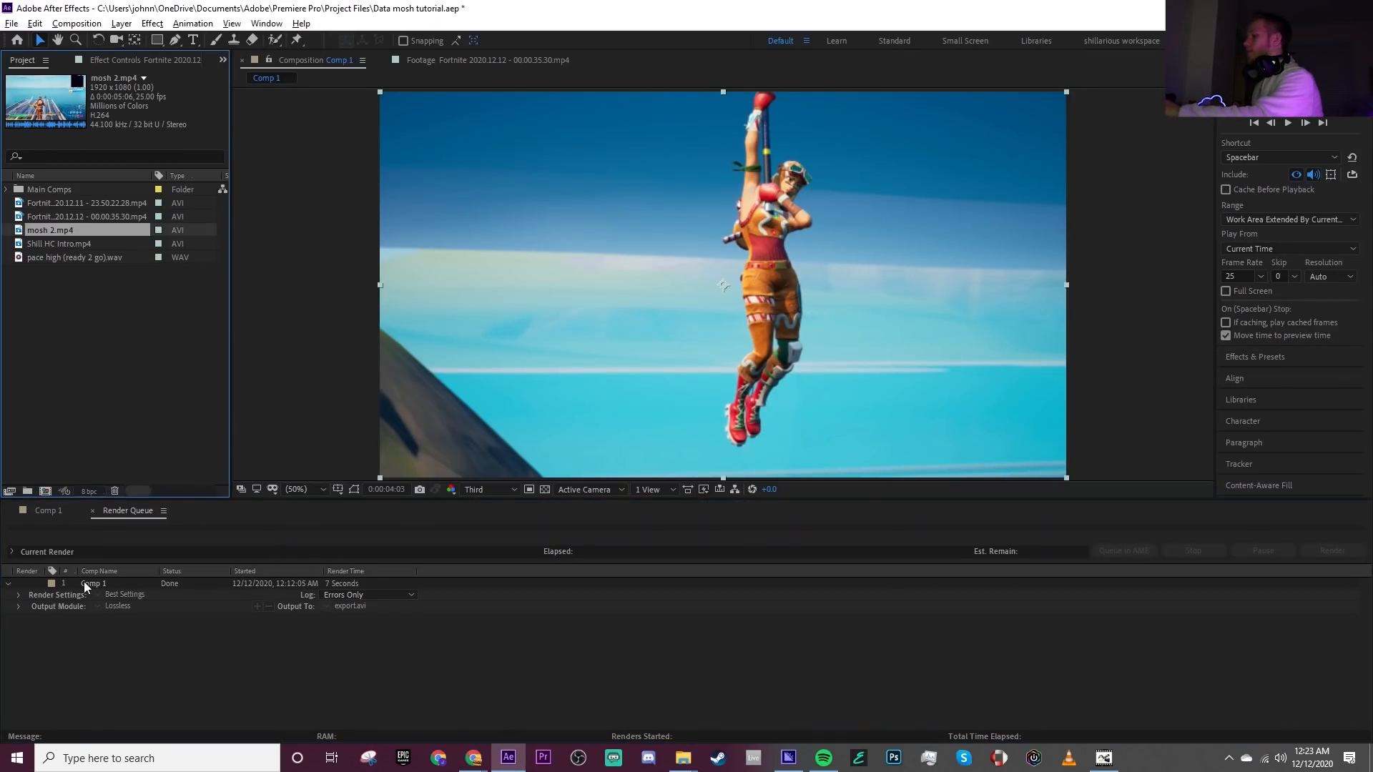
pyautogui.click(43, 512)
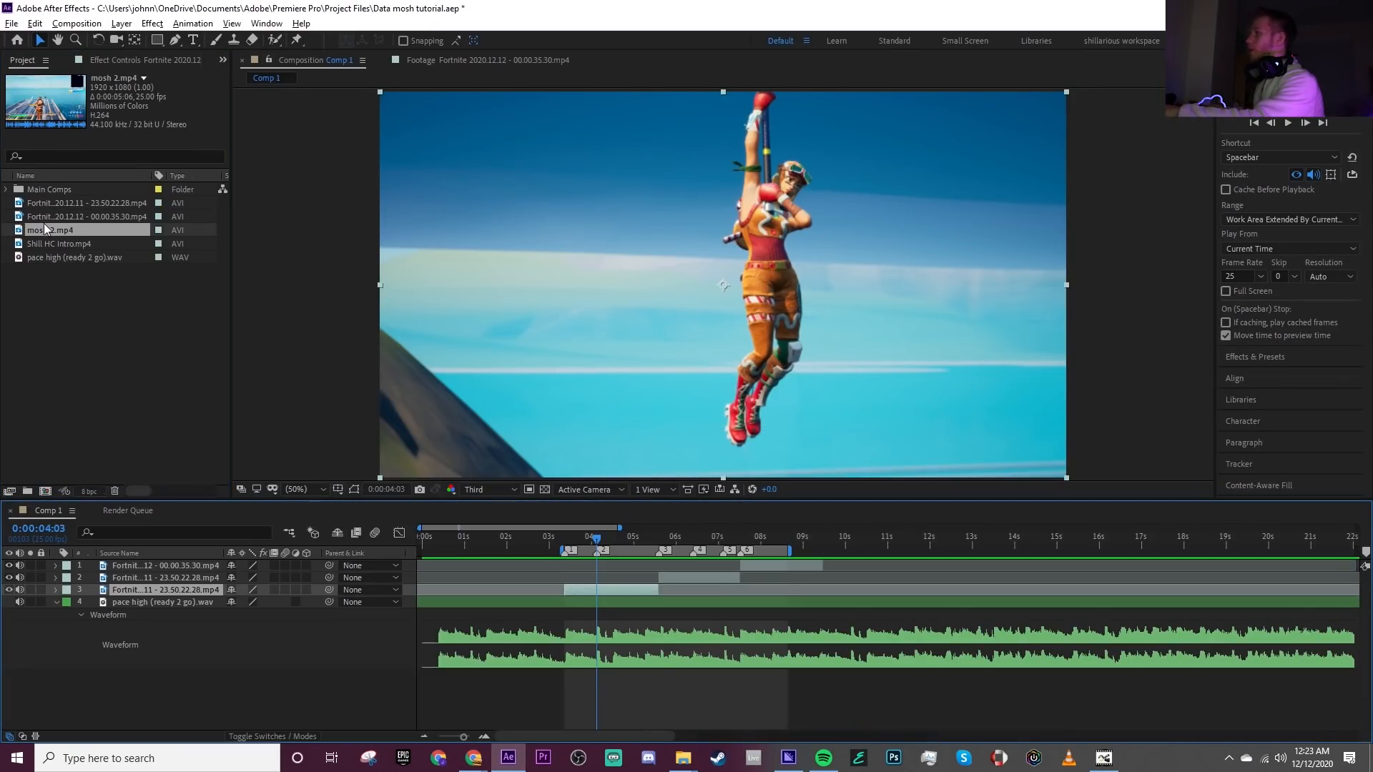
pyautogui.scroll(2, 592, 581)
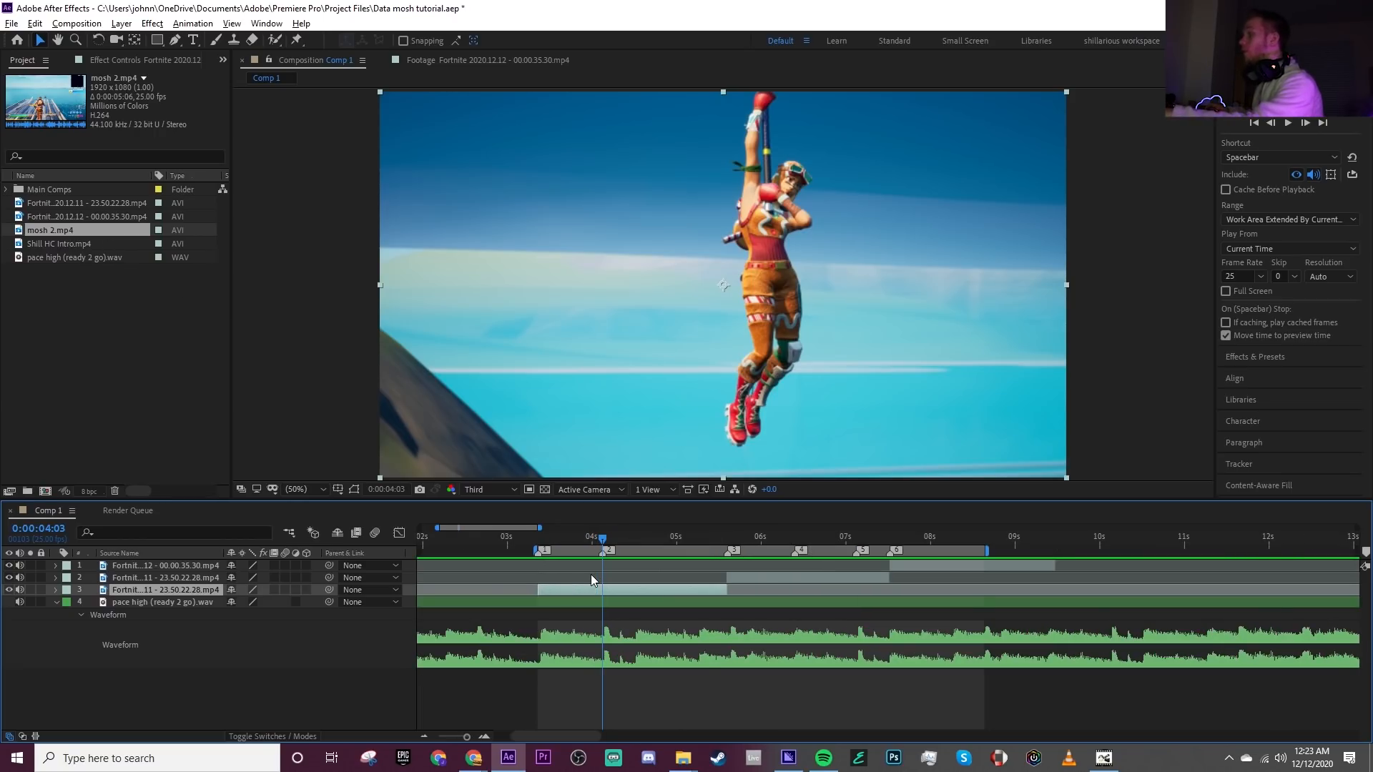
pyautogui.scroll(2, 665, 585)
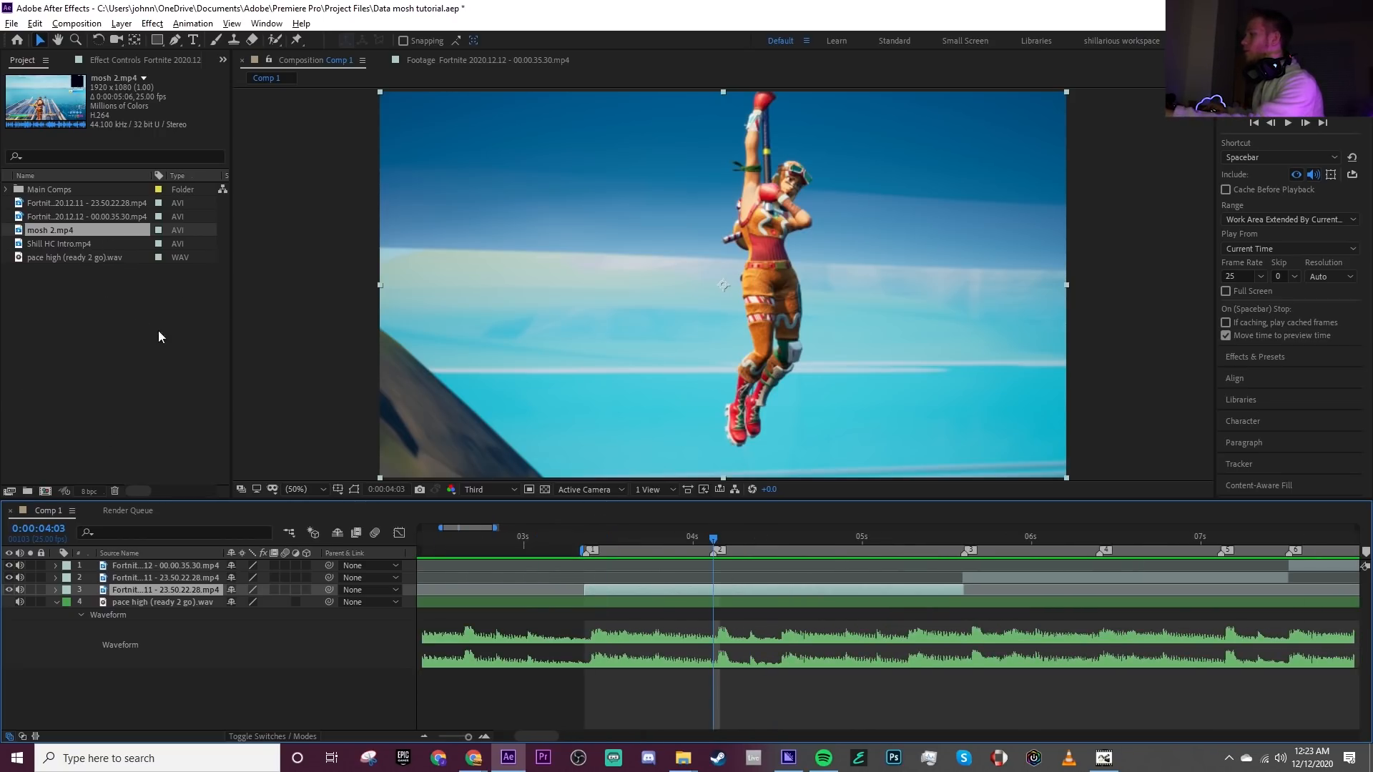
pyautogui.moveTo(19, 238); pyautogui.dragTo(587, 564)
# Play back Comp 1 to preview the datamoshed clip.
pyautogui.scroll(-3, 556, 631)
pyautogui.press('space')
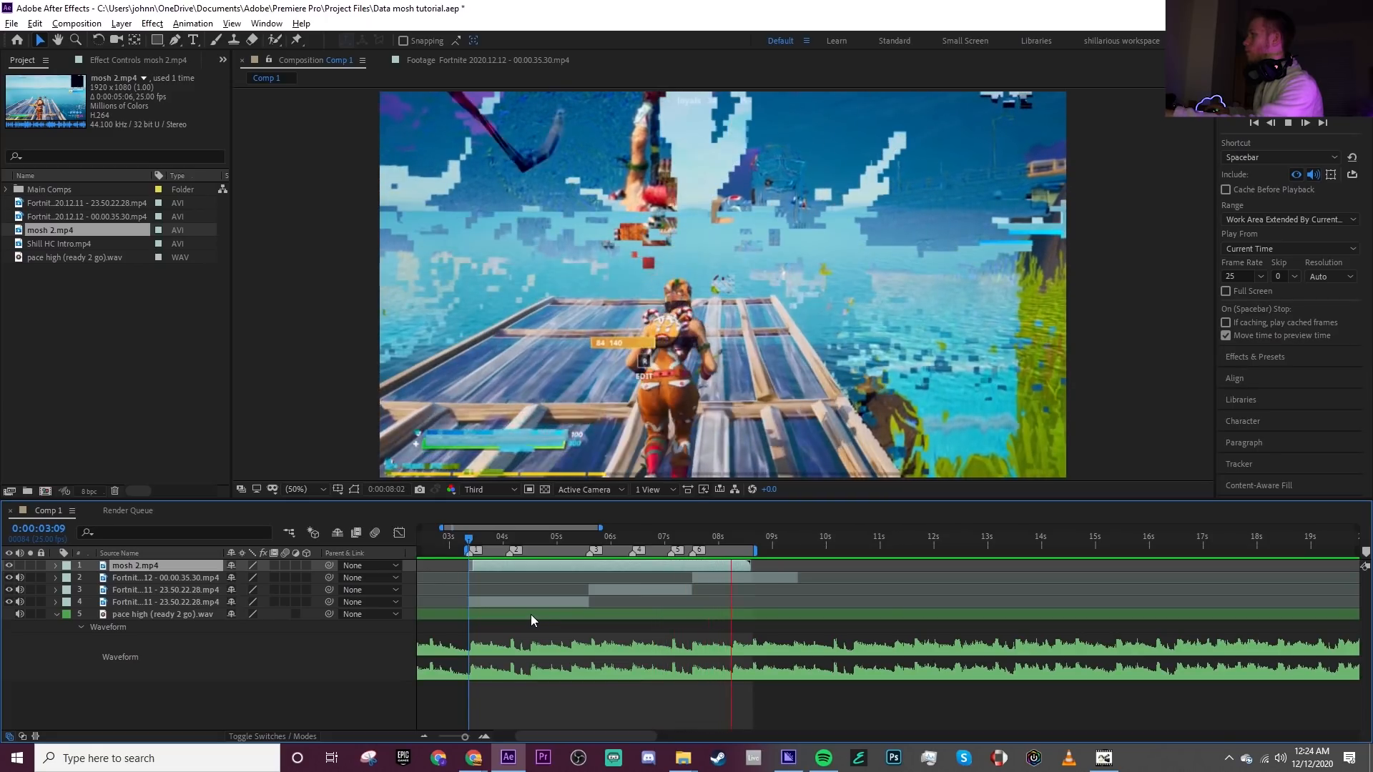
# With the time at 0:00:06:04, move the Fortnite clip starting at marker 3 above mosh 2 and key out its green grass with Keylight (1.2).
pyautogui.moveTo(586, 532); pyautogui.dragTo(620, 553)
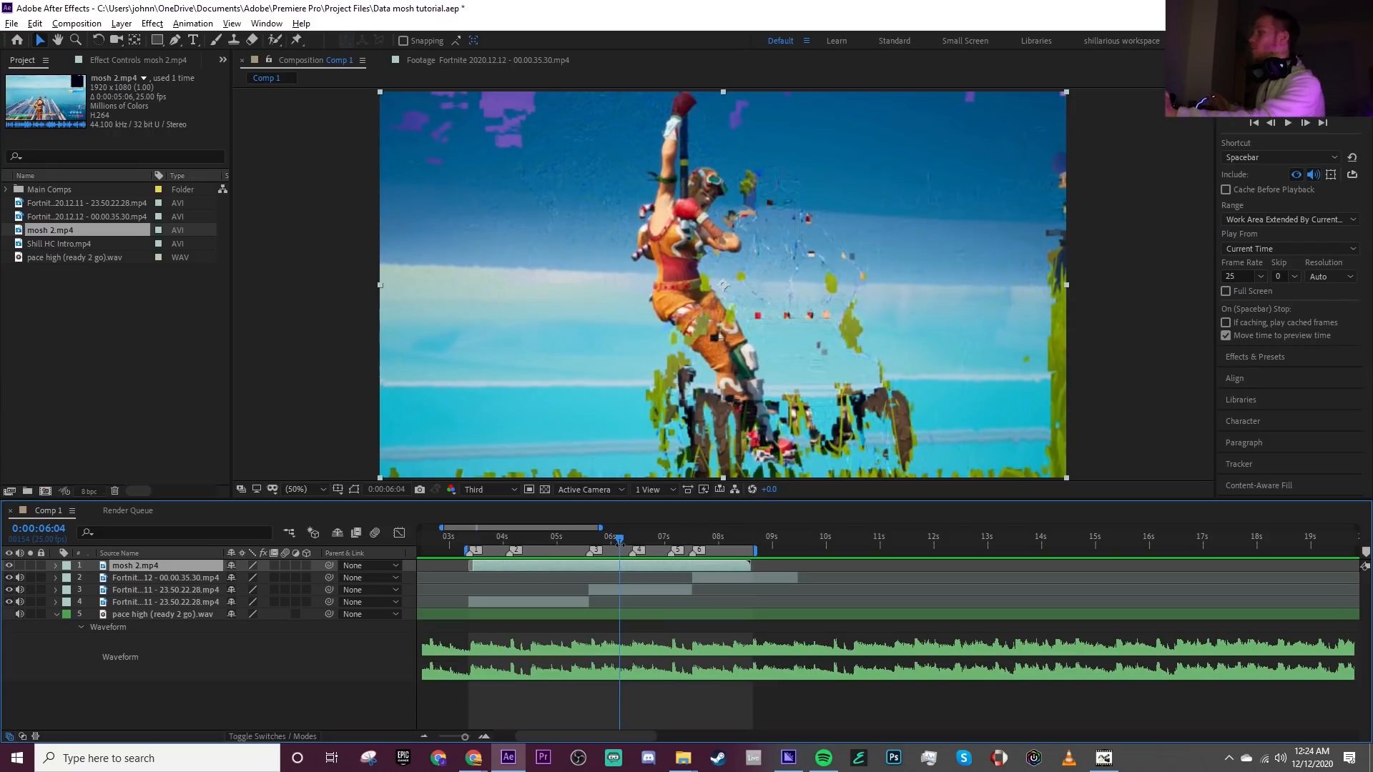
pyautogui.press('t')
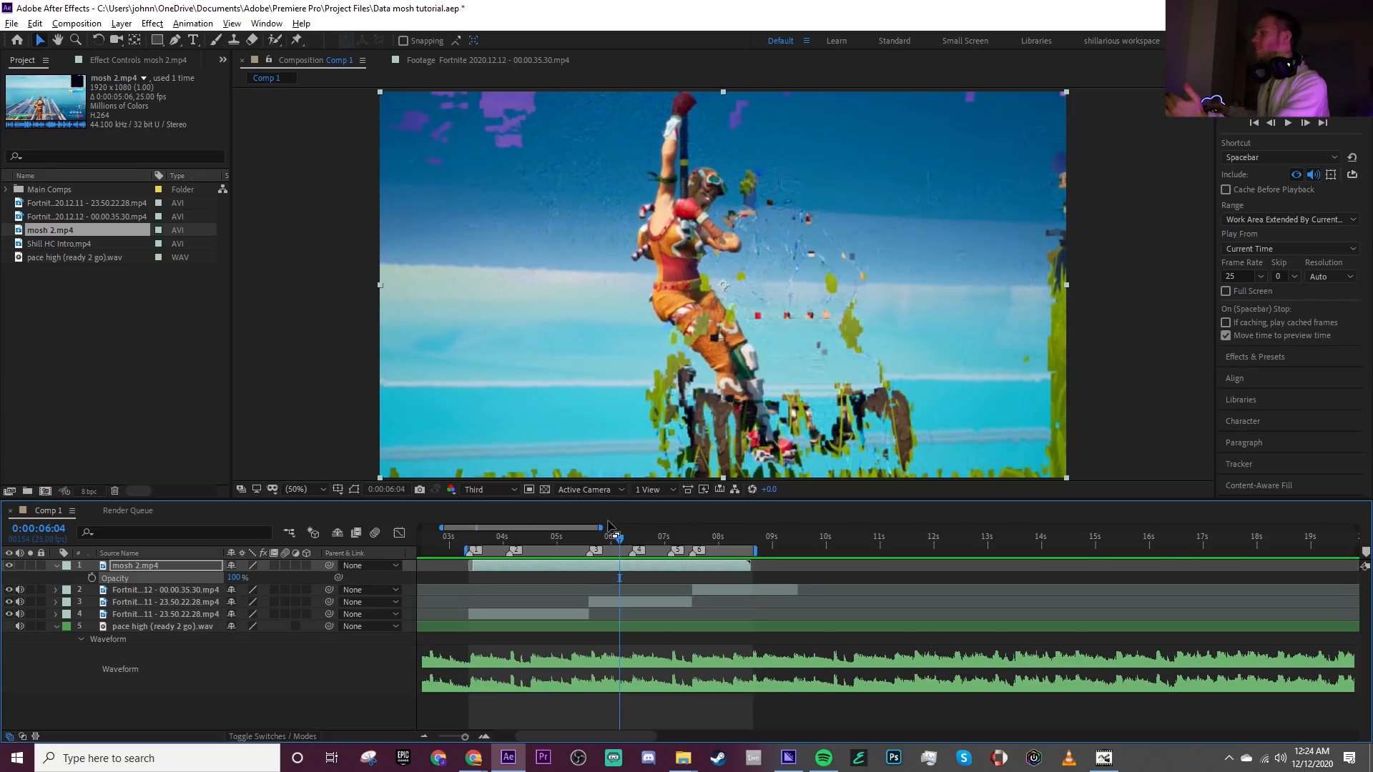
pyautogui.click(141, 564)
pyautogui.click(662, 601)
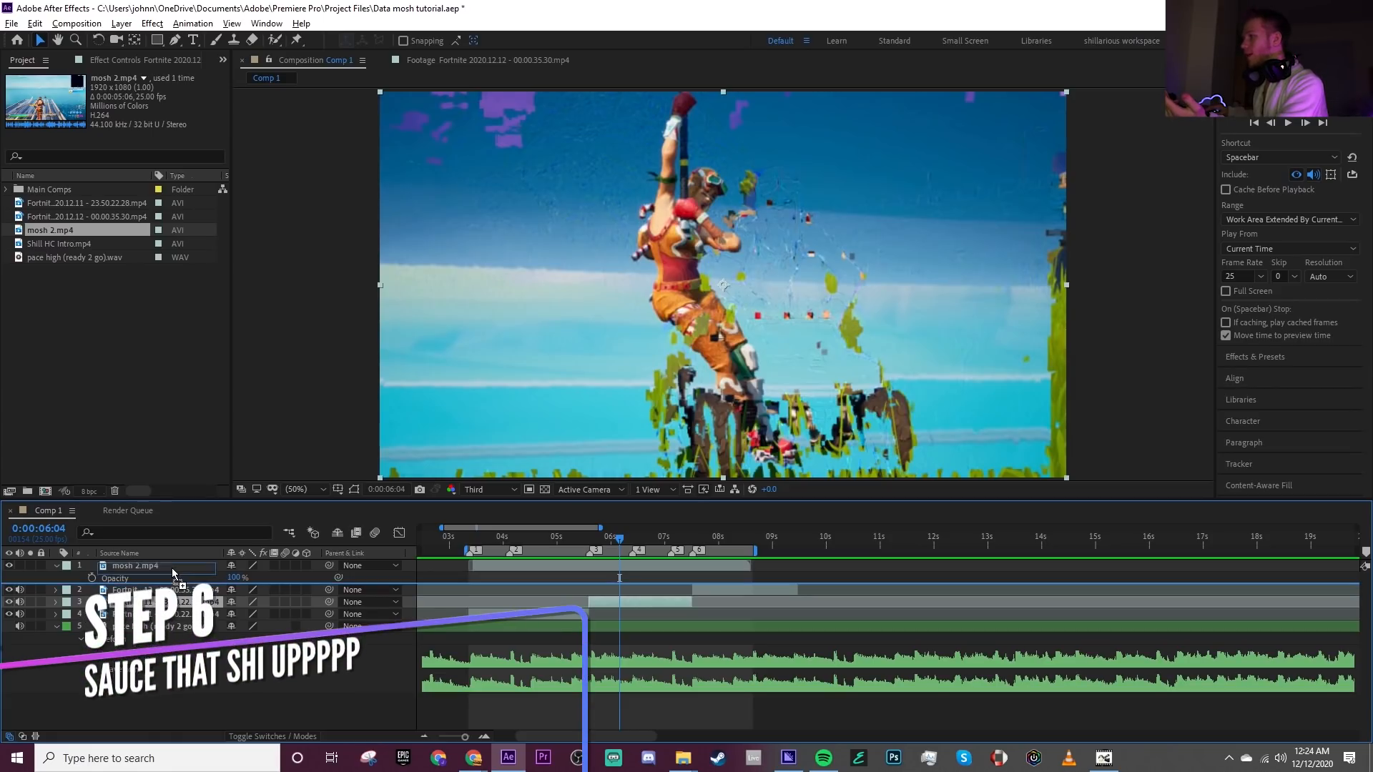
pyautogui.hotkey('ctrl', 'shift', ']')
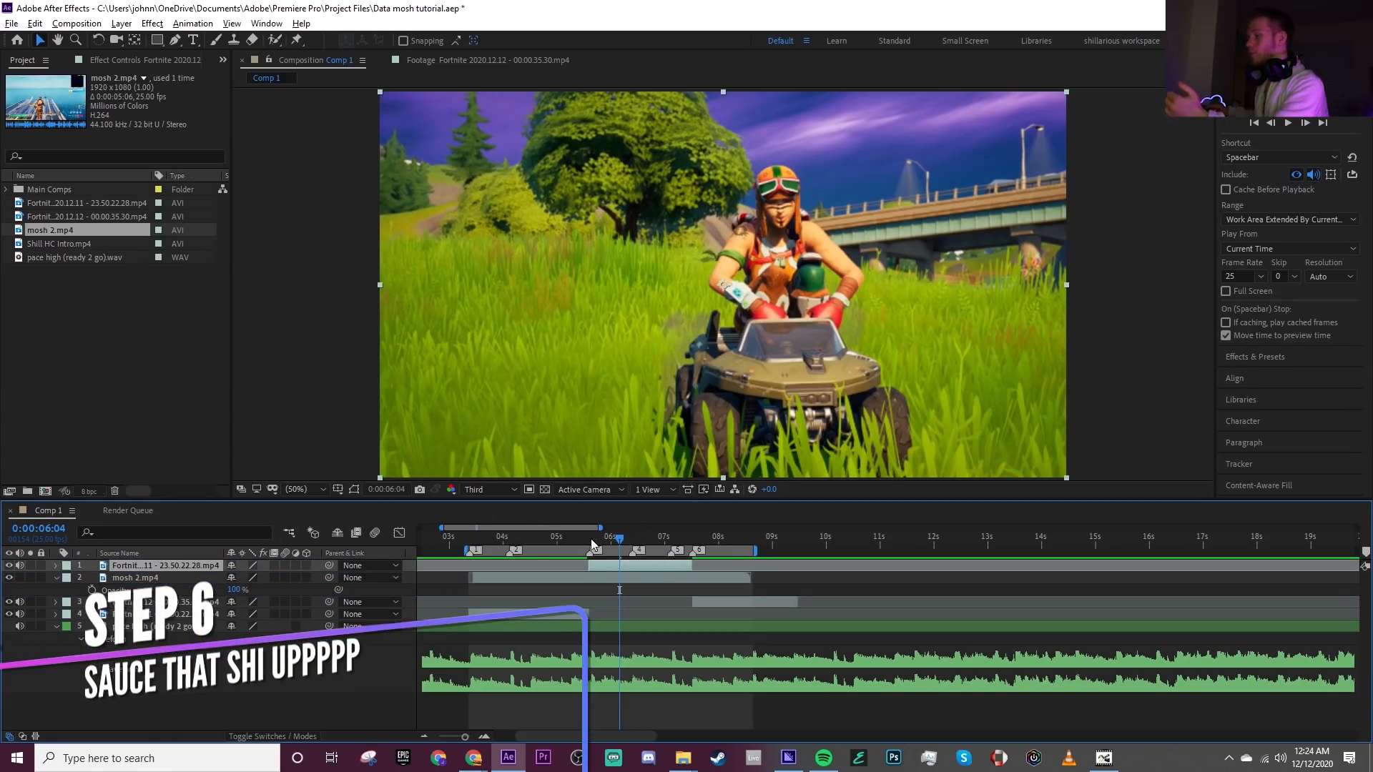
pyautogui.hotkey('ctrl', 'space')
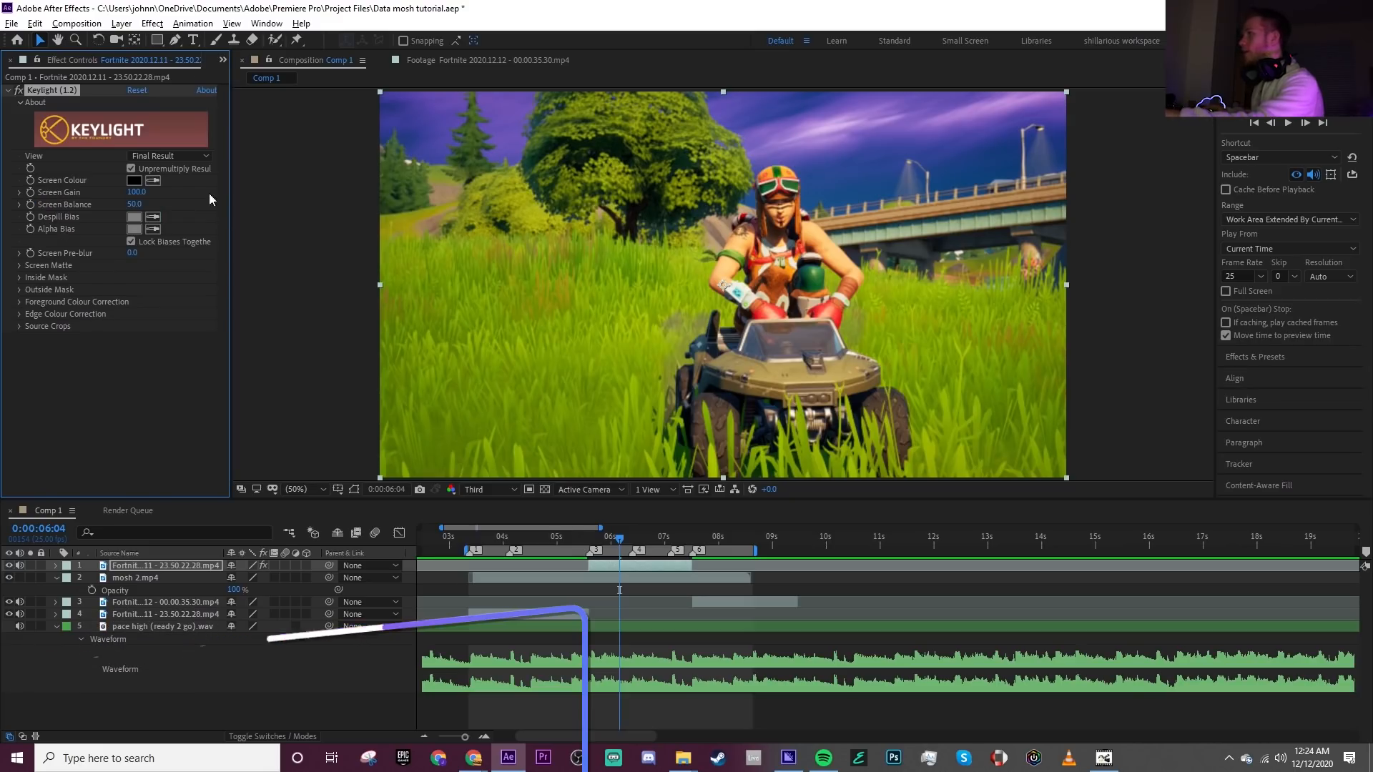
pyautogui.click(559, 323)
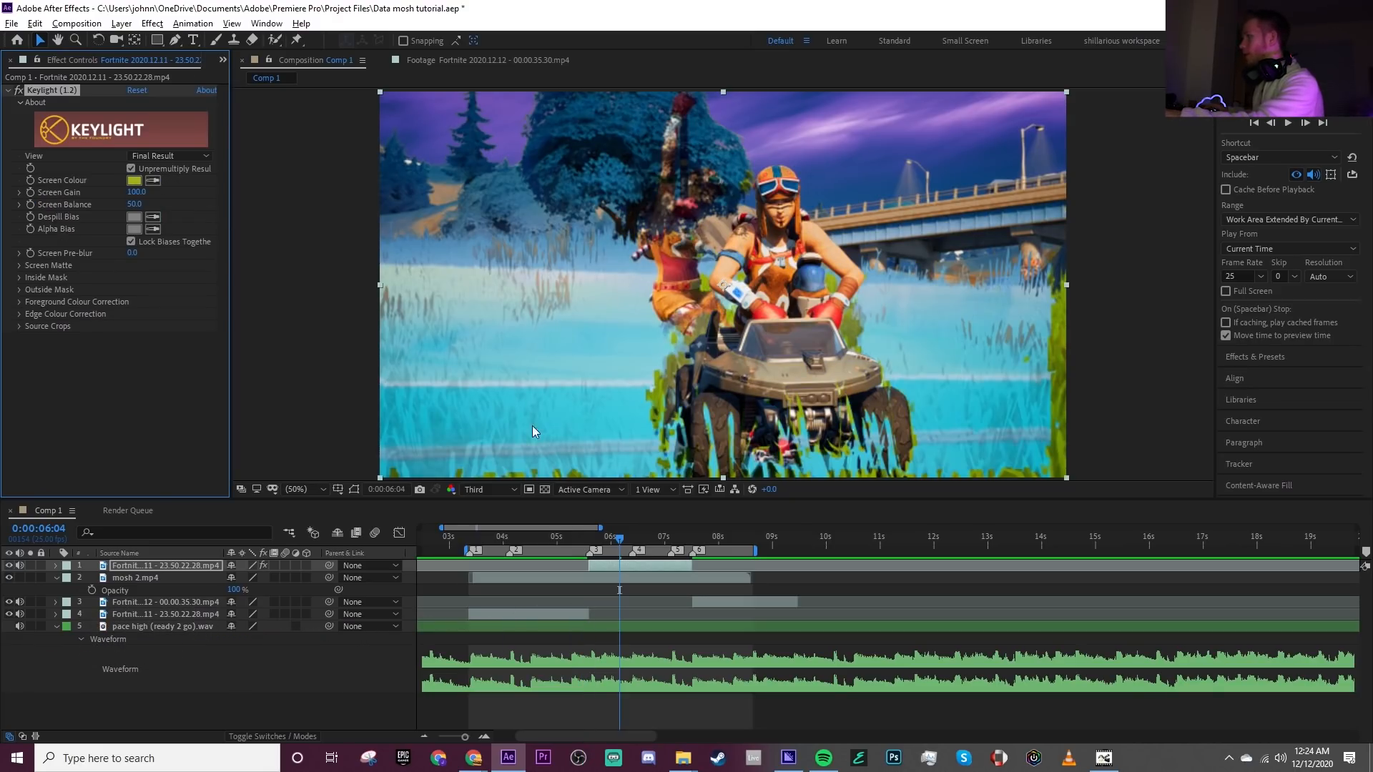
# Keyframe the keyed clip's opacity from 100% at its start to 0% just after 7 seconds, and play back the composition.
pyautogui.press('t')
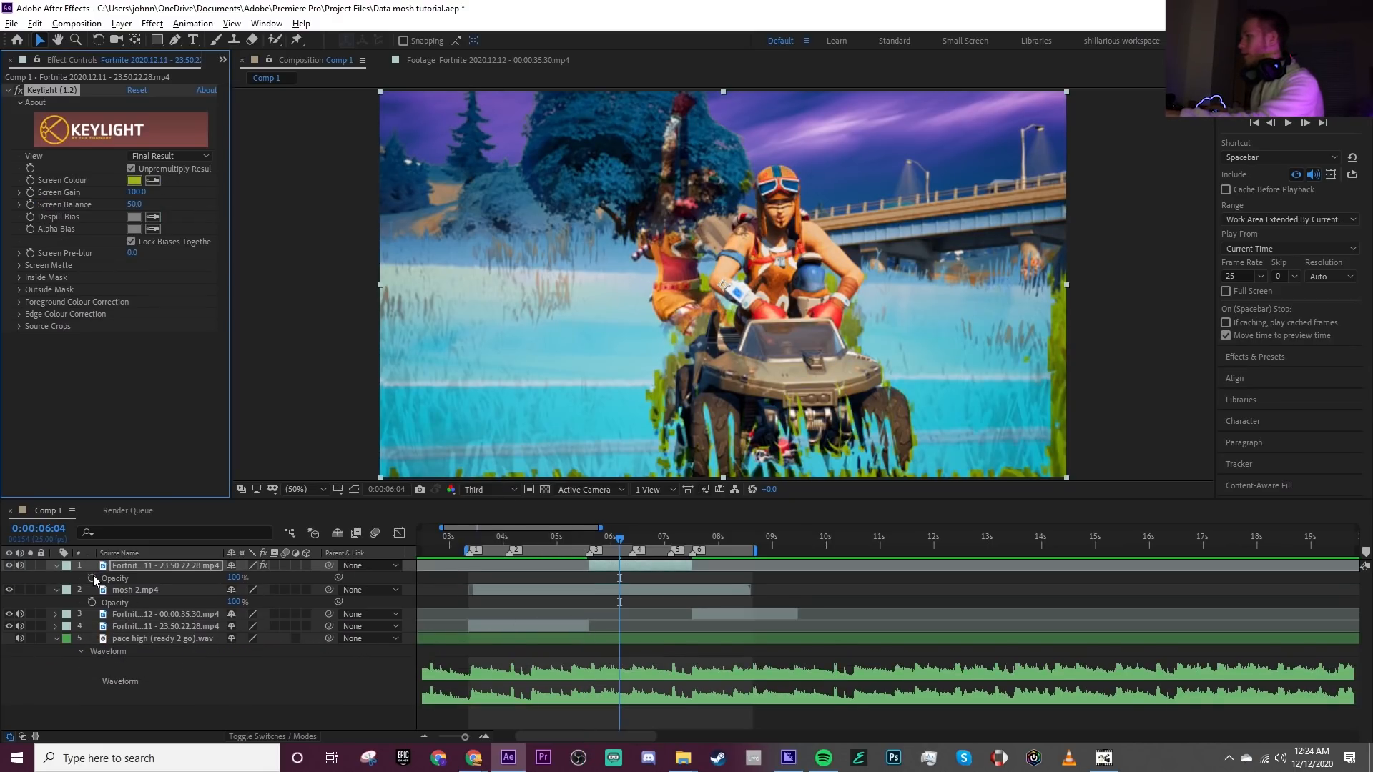
pyautogui.click(93, 577)
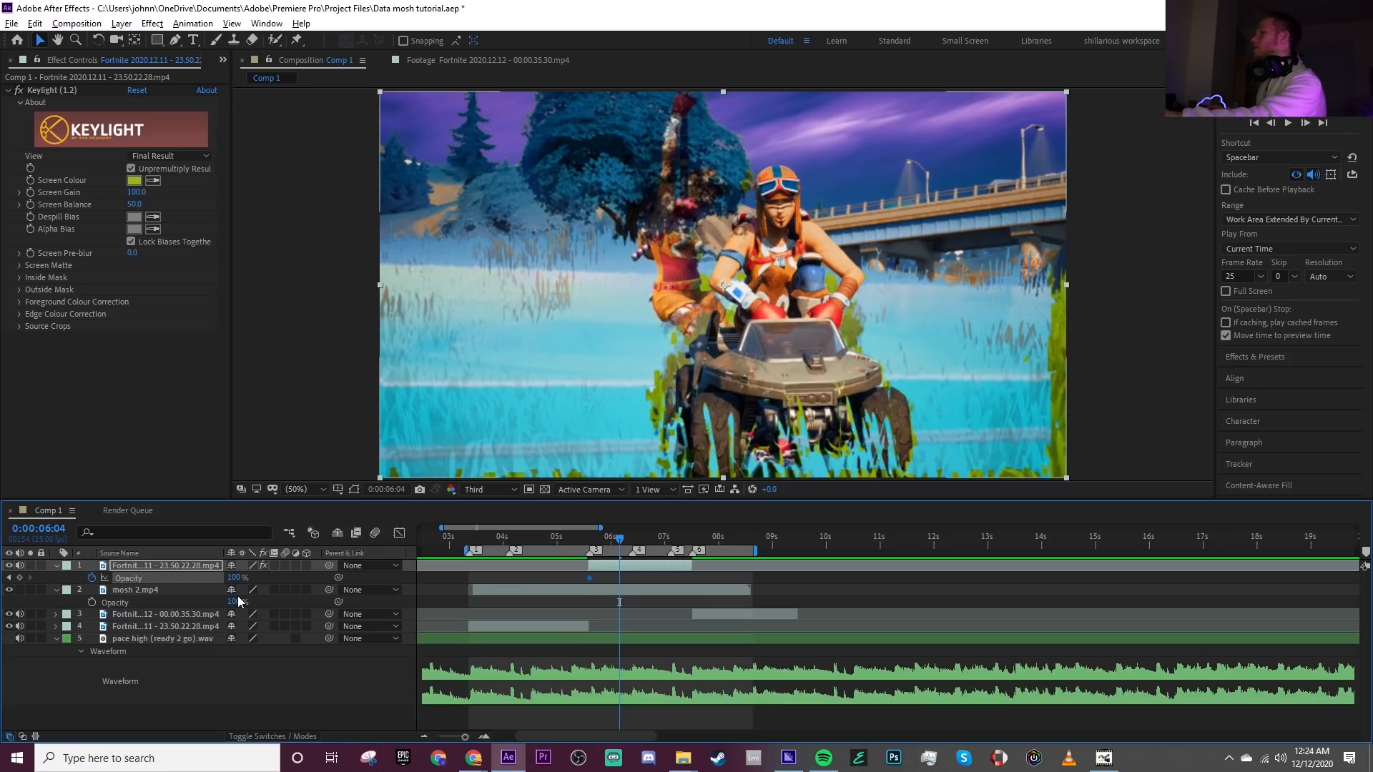
pyautogui.click(234, 578)
pyautogui.write('0')
pyautogui.press('Return')
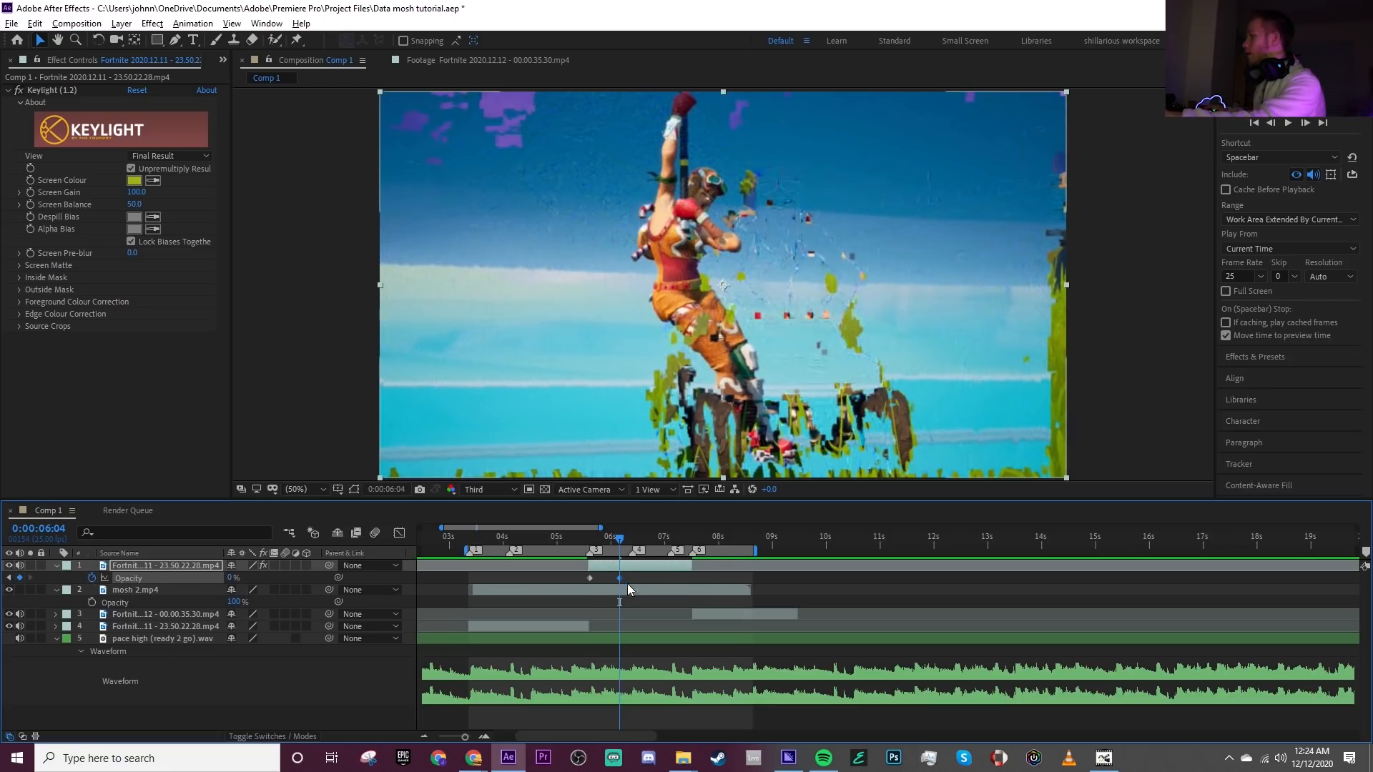
pyautogui.moveTo(620, 577); pyautogui.dragTo(670, 576)
pyautogui.press('space')
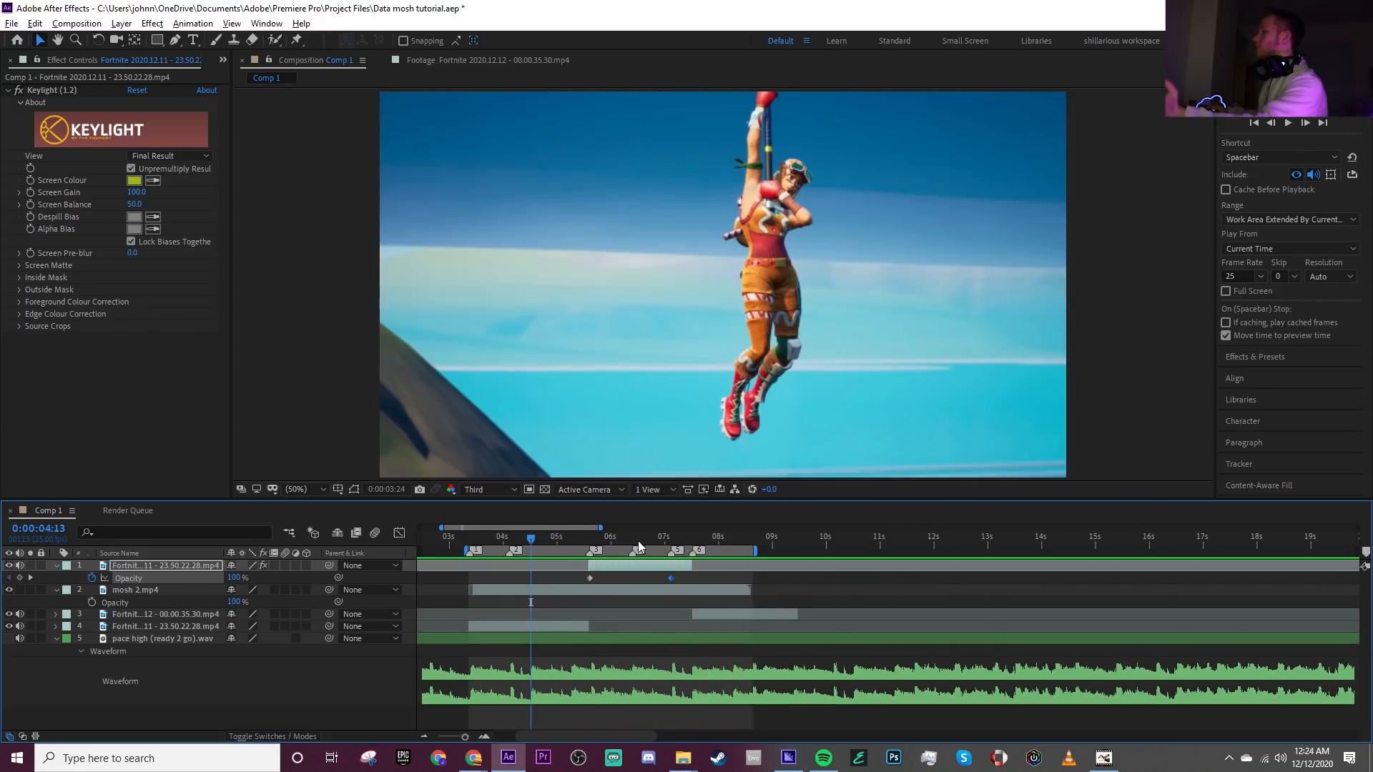
pyautogui.press('space')
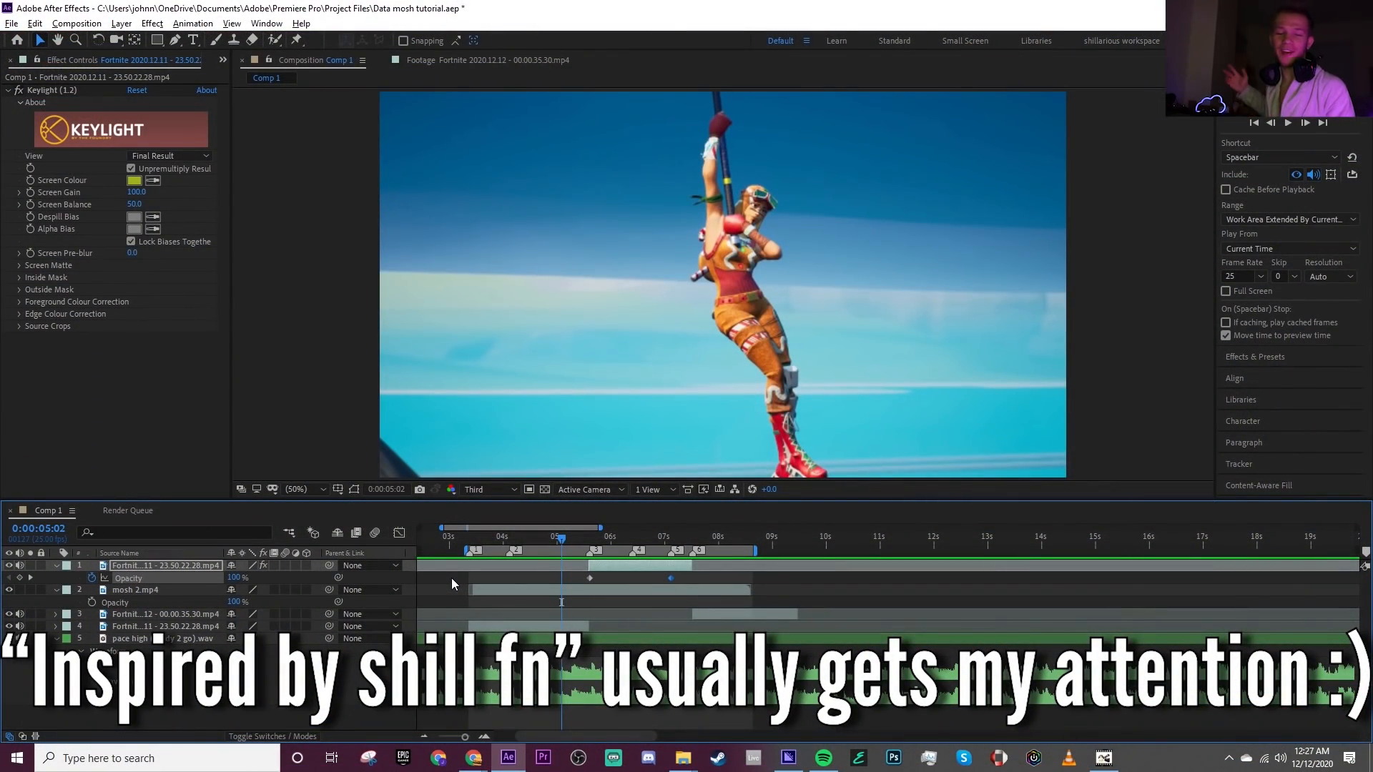
pyautogui.moveTo(473, 757)
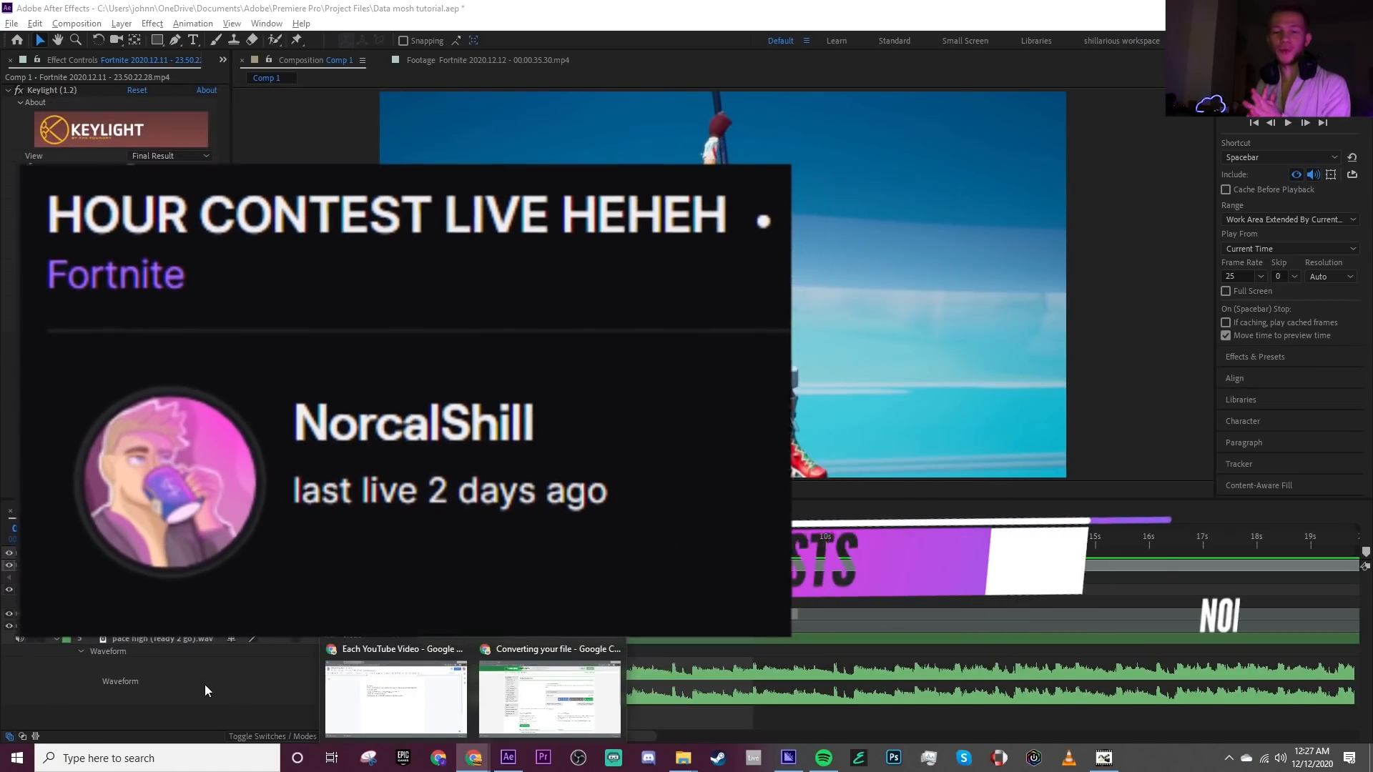
pyautogui.click(205, 685)
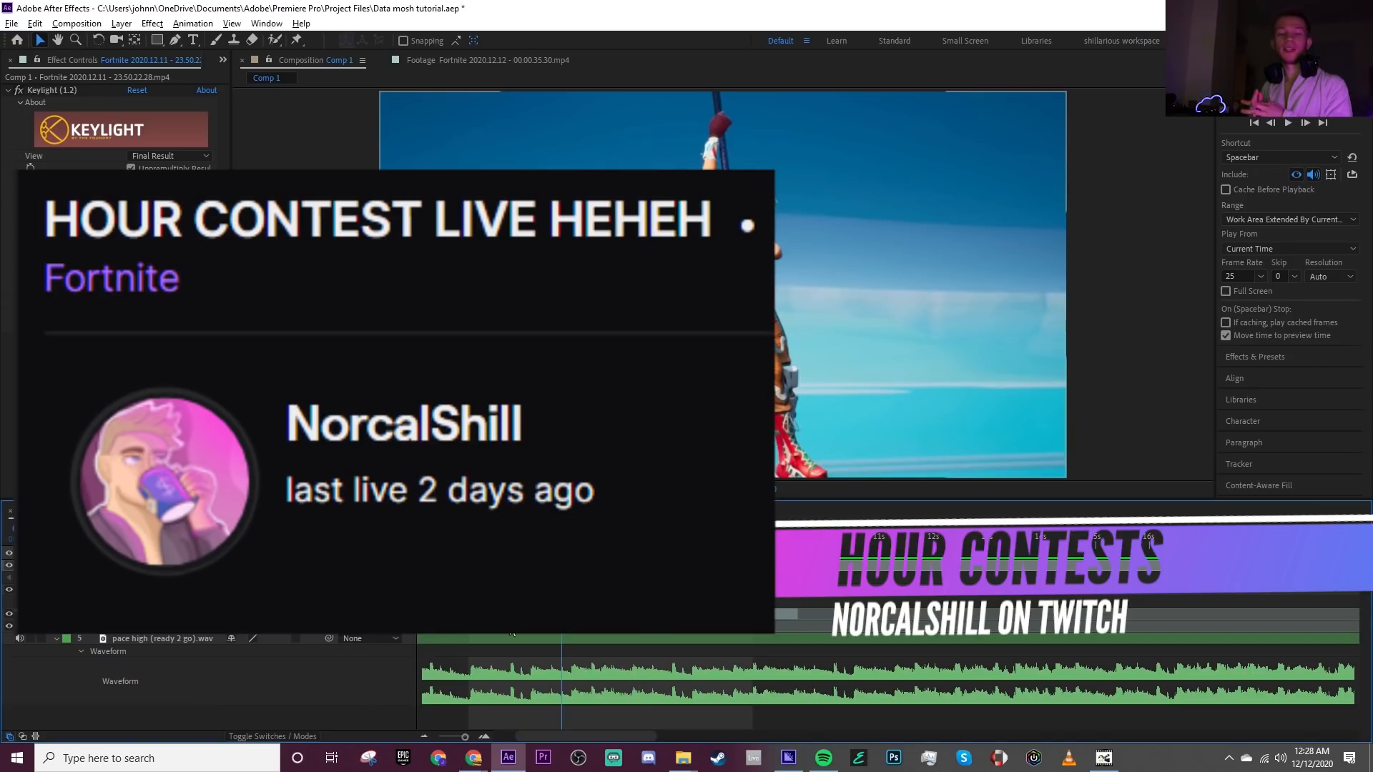